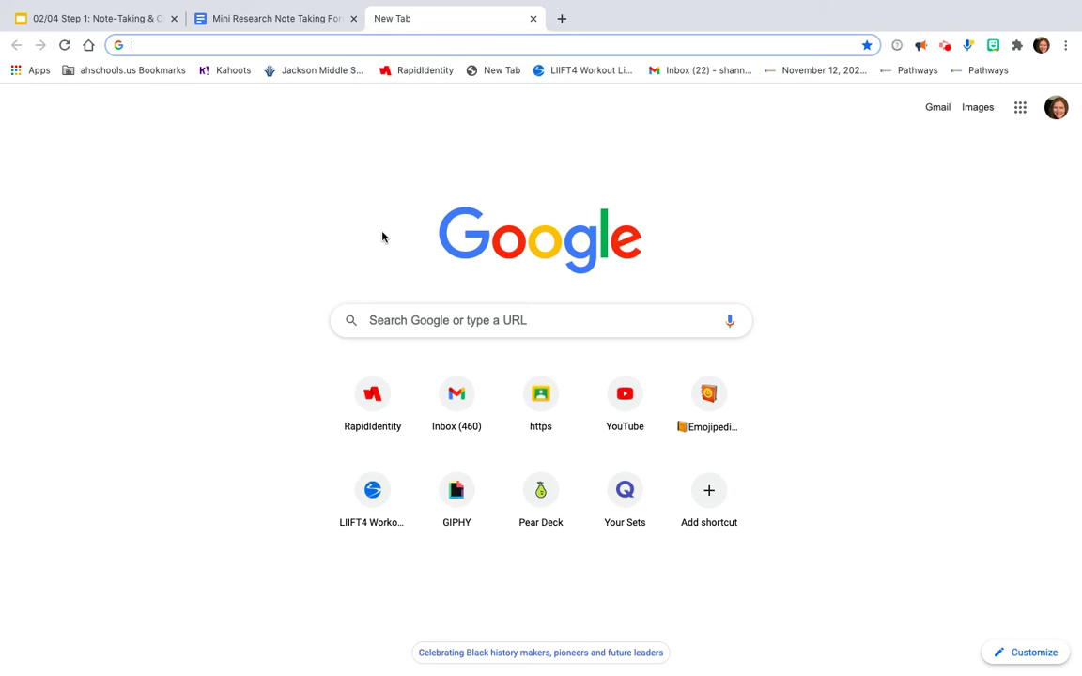
# Search Google for "should you clone your pet?" and open the Science World article "Should You Clone Your Dog?" from the results
pyautogui.click(418, 323)
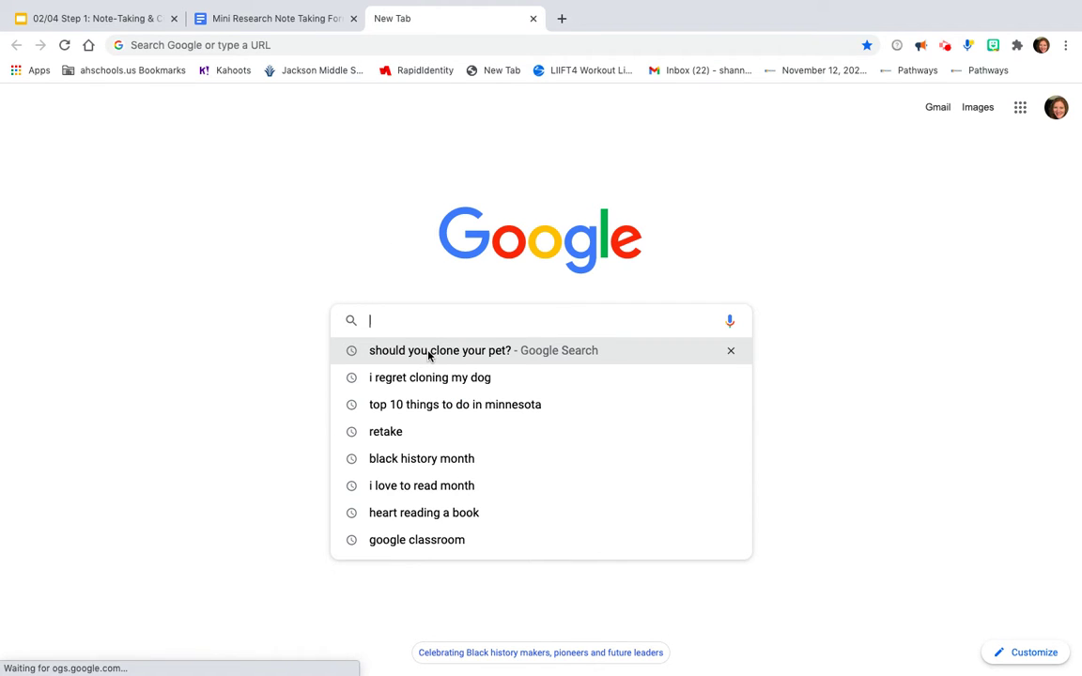
pyautogui.click(428, 351)
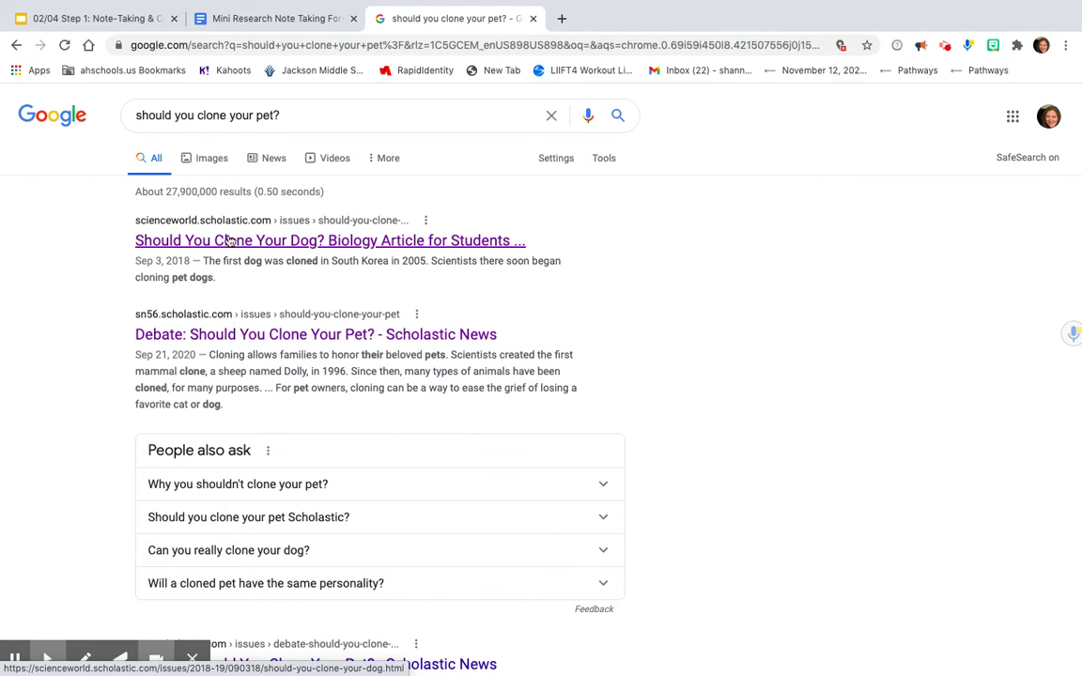
pyautogui.click(233, 237)
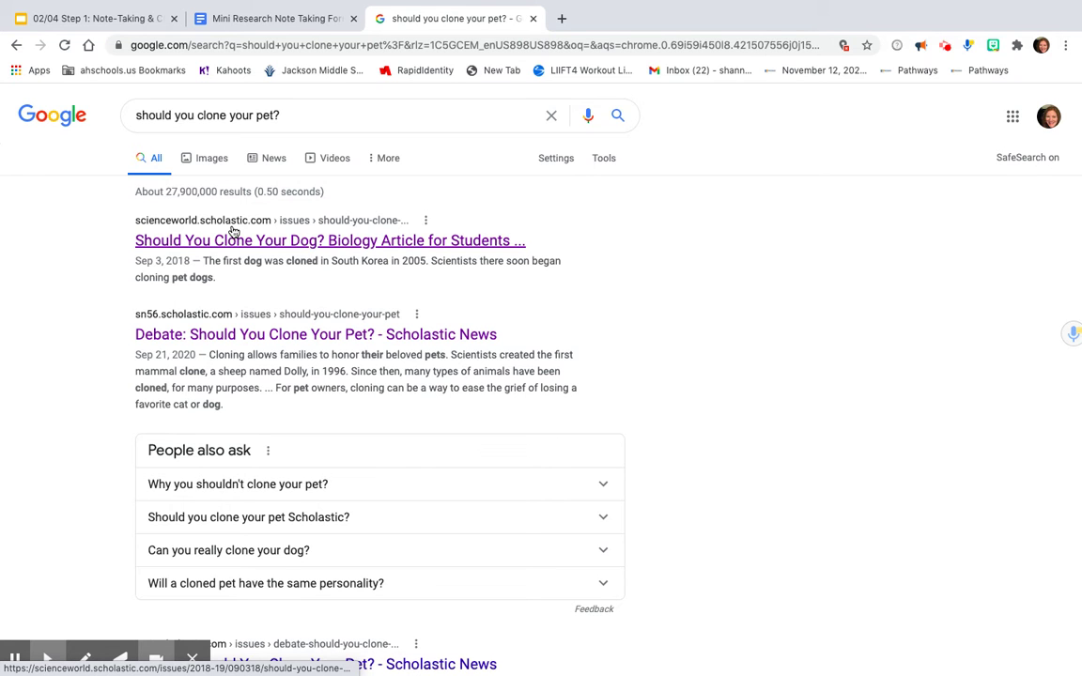
pyautogui.scroll(-1, 218, 253)
pyautogui.scroll(-3, 217, 265)
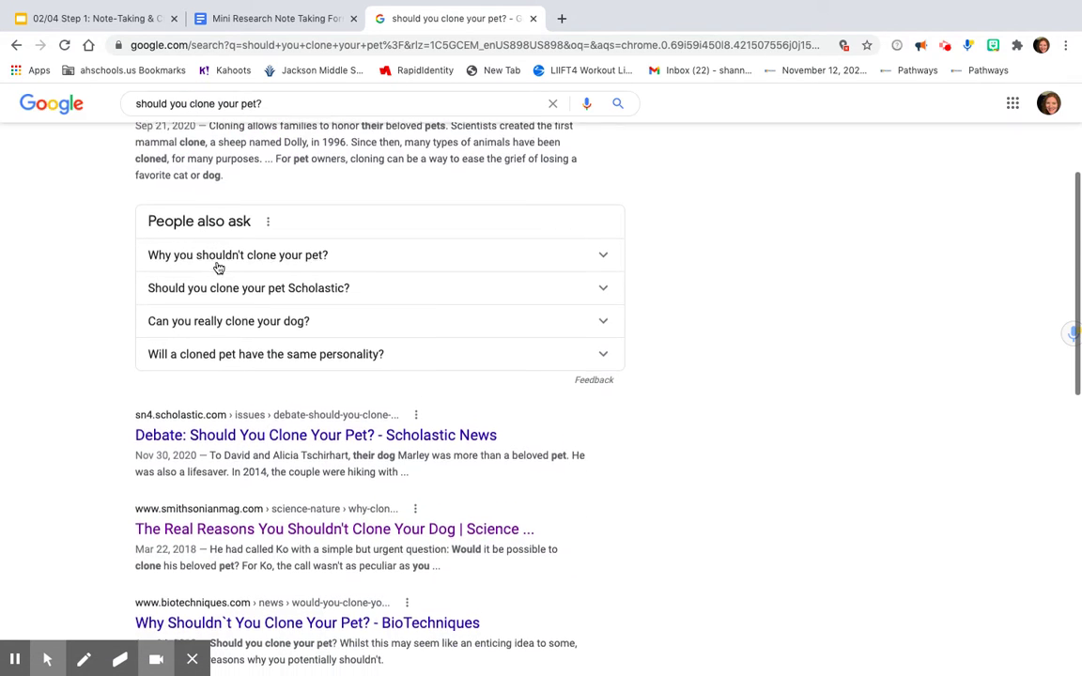
pyautogui.scroll(2, 217, 268)
pyautogui.scroll(2, 217, 267)
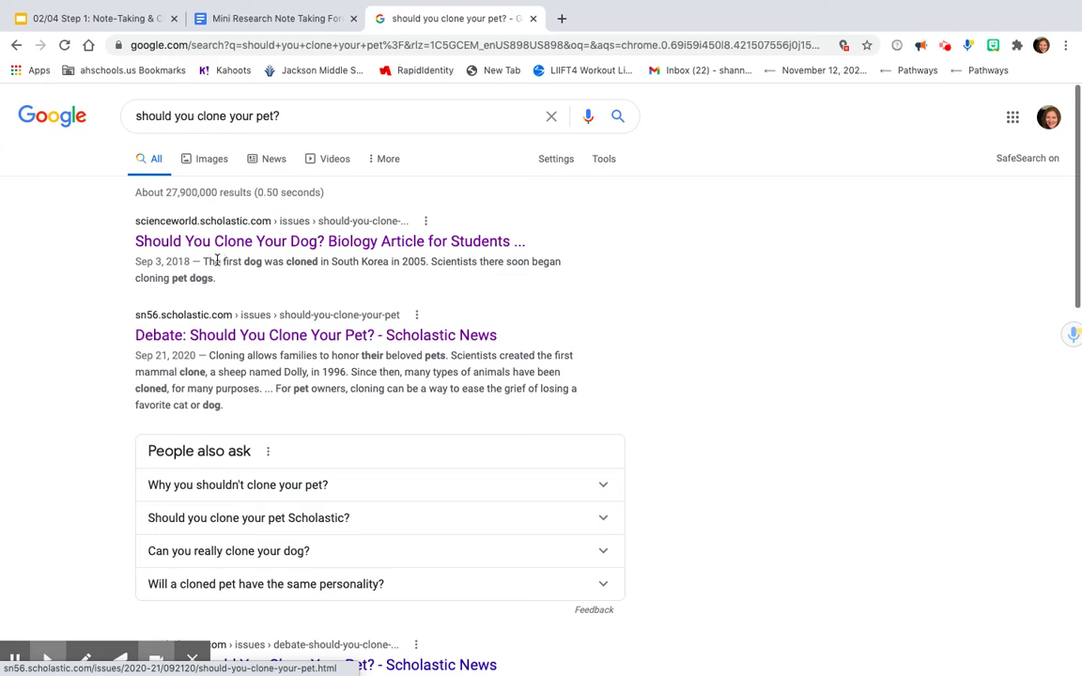
pyautogui.click(227, 241)
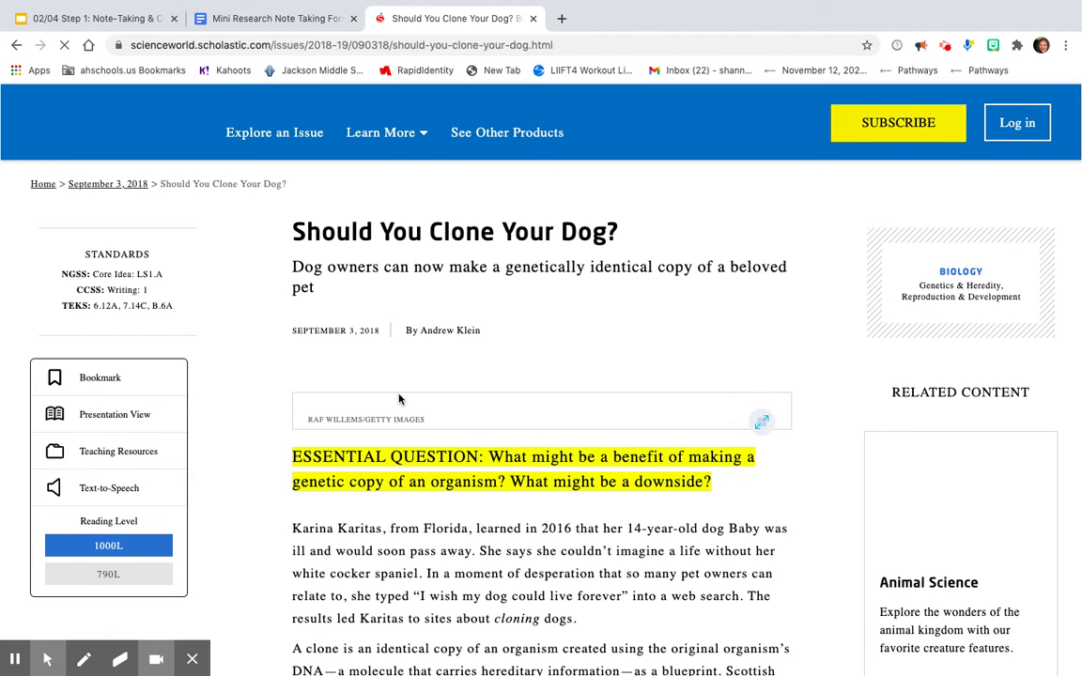
# Copy the article's sentences "The first dog was cloned in South Korea in 2005. Scientists there soon began cloning pet dogs."
pyautogui.scroll(-2, 398, 399)
pyautogui.scroll(-2, 398, 399)
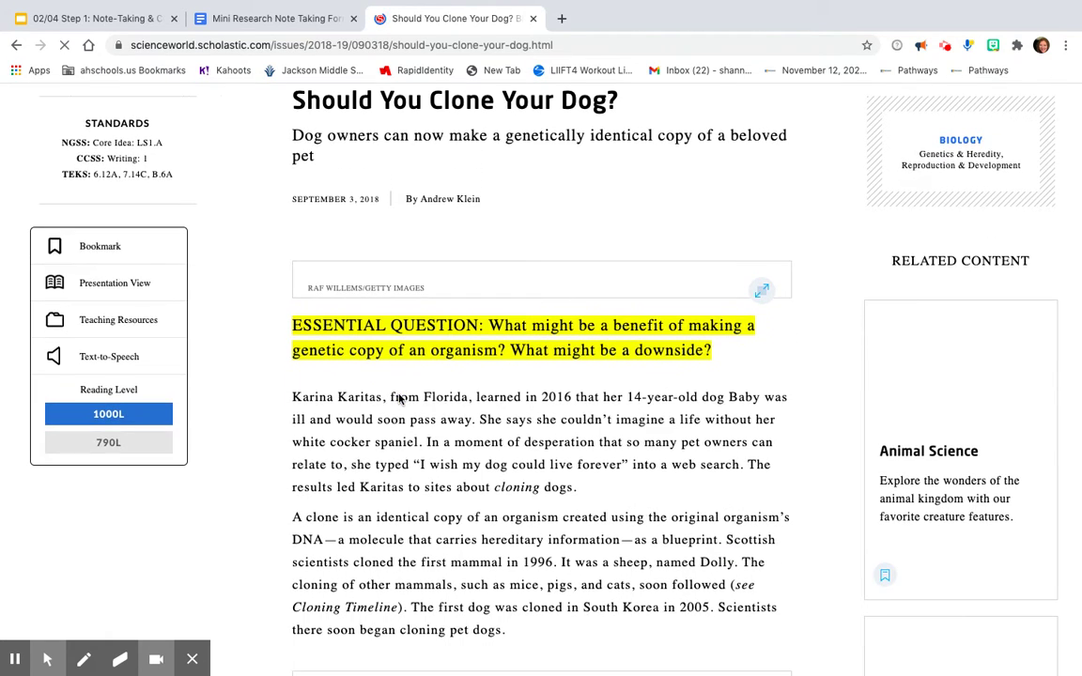
pyautogui.scroll(-3, 398, 399)
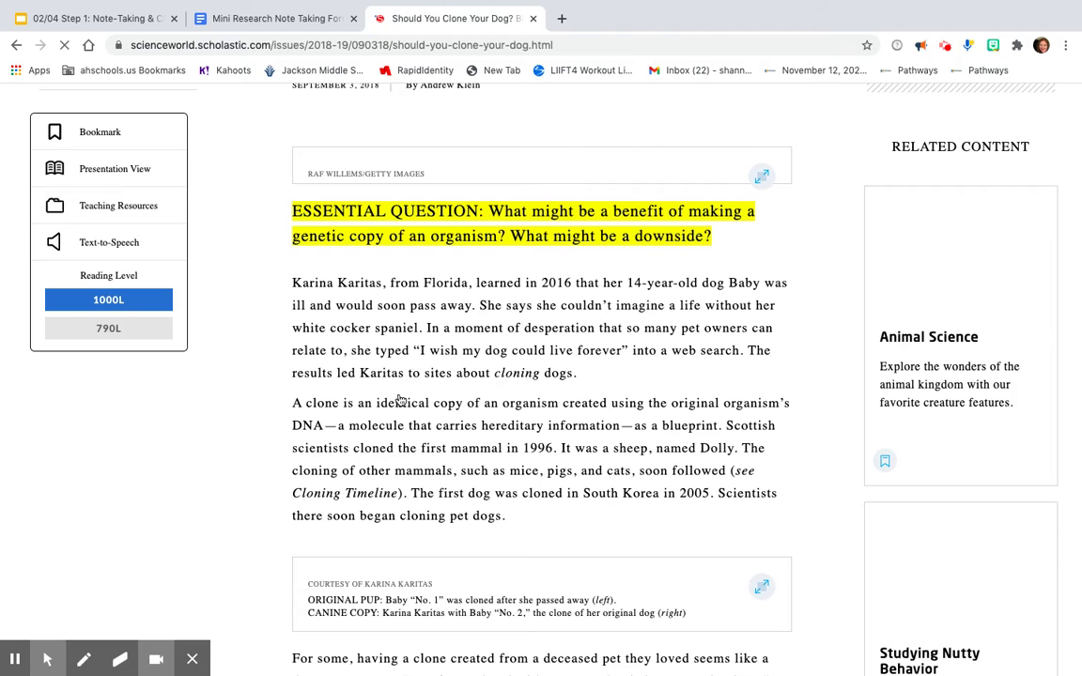
pyautogui.scroll(-1, 398, 399)
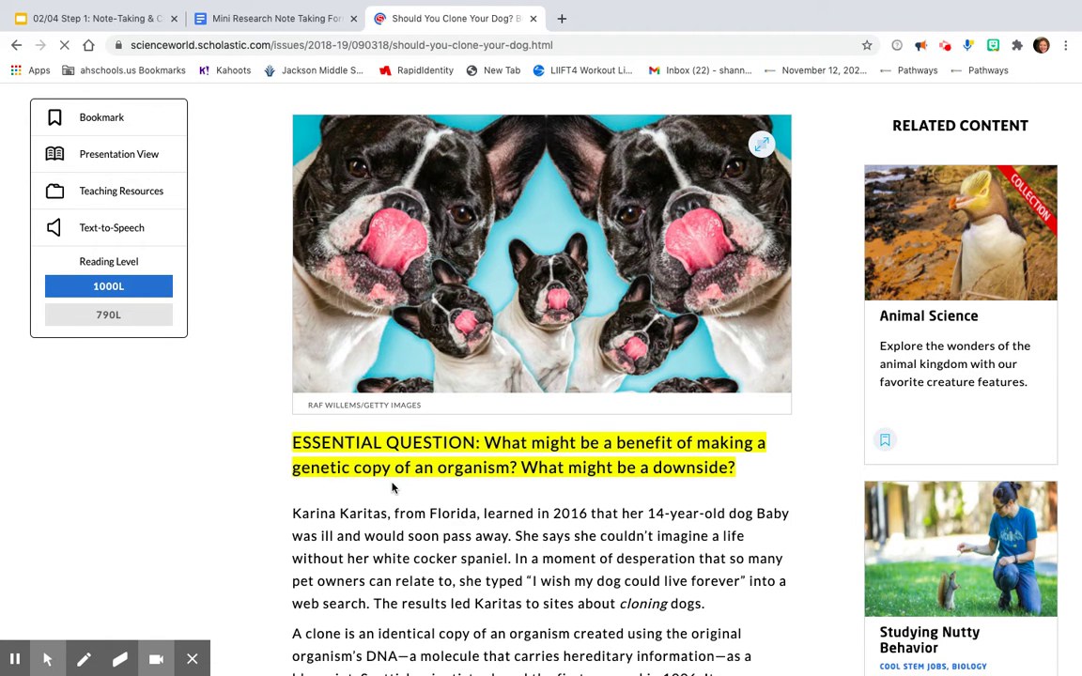
pyautogui.scroll(-3, 392, 486)
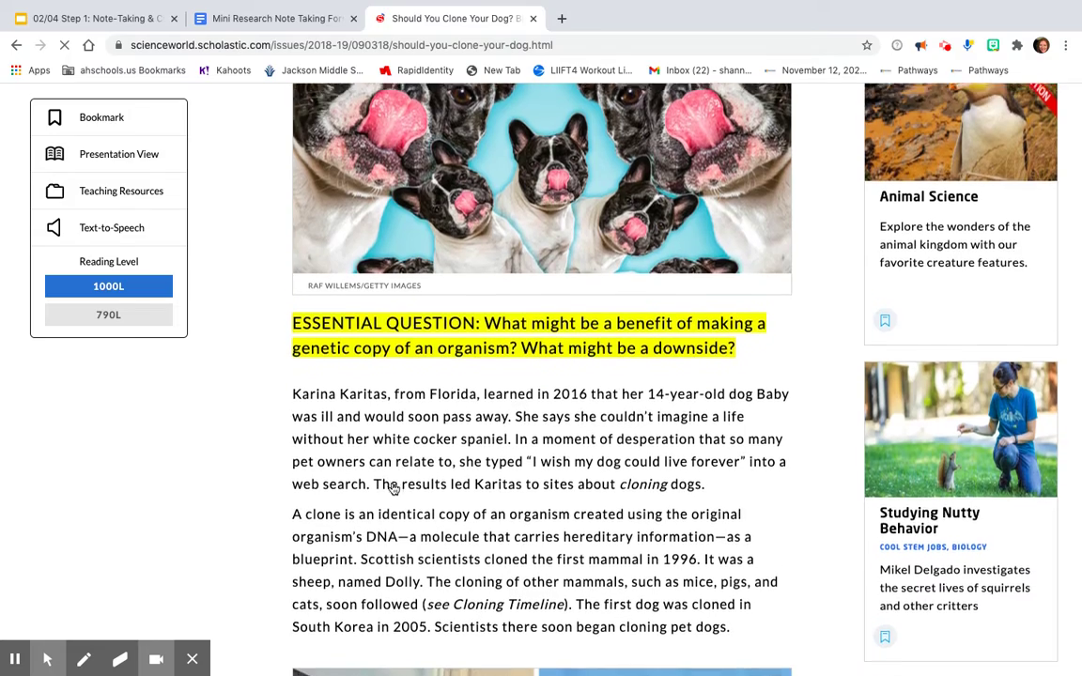
pyautogui.scroll(-3, 393, 487)
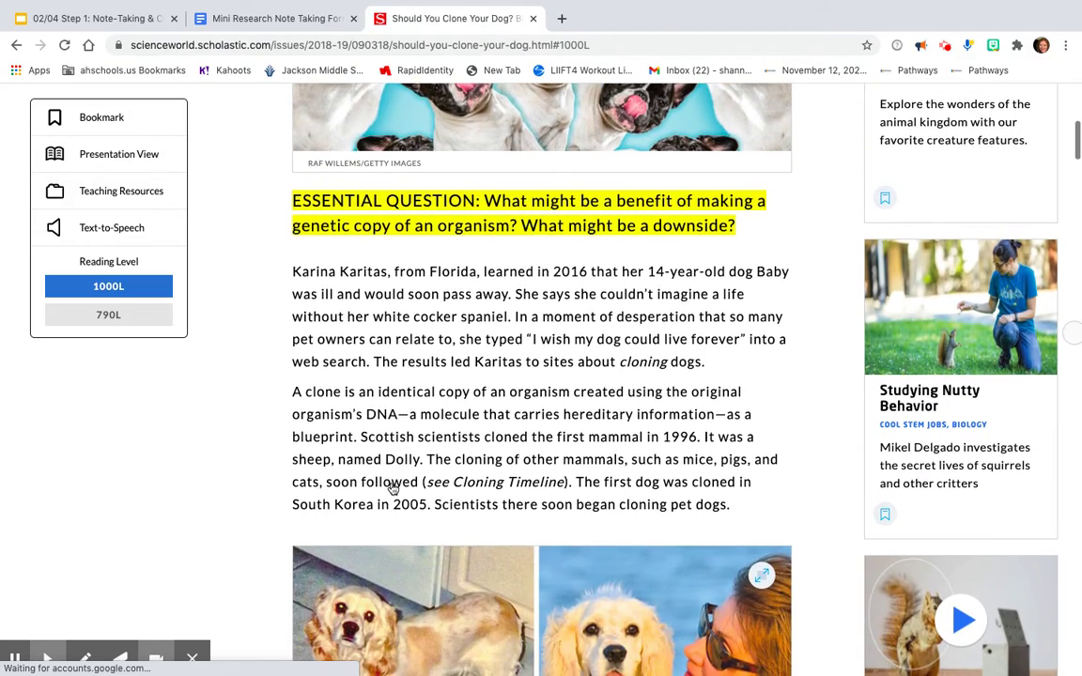
pyautogui.scroll(-3, 392, 488)
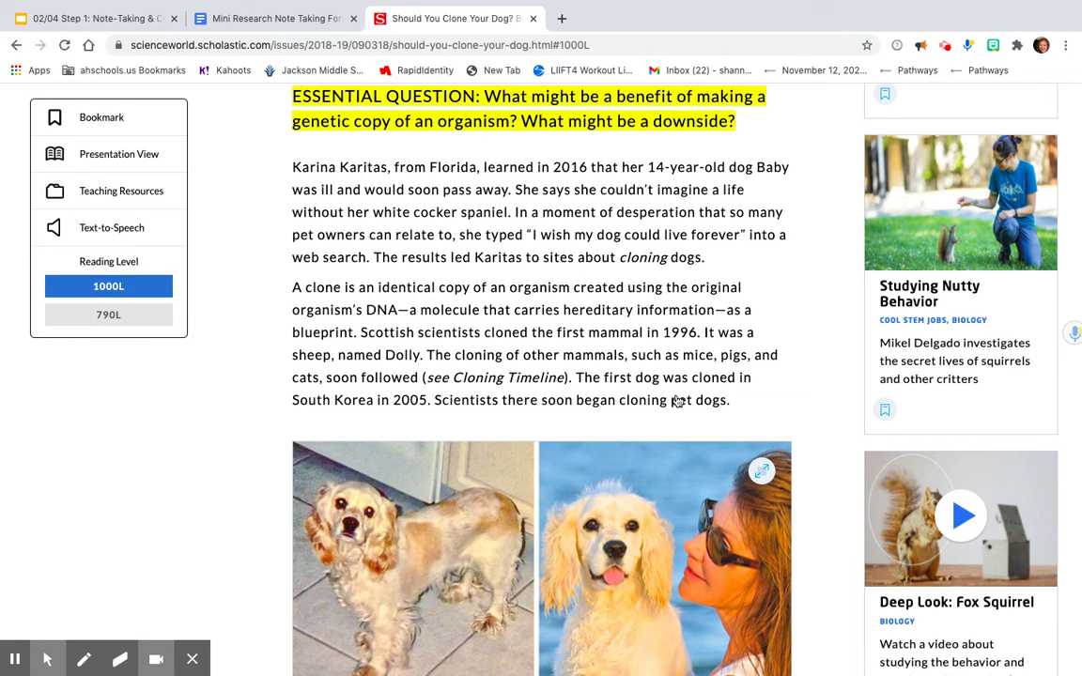
pyautogui.moveTo(570, 376)
pyautogui.mouseDown()
pyautogui.moveTo(729, 383)
pyautogui.moveTo(737, 401)
pyautogui.mouseUp()
pyautogui.hotkey('ctrl', 'c')
pyautogui.click(578, 379)
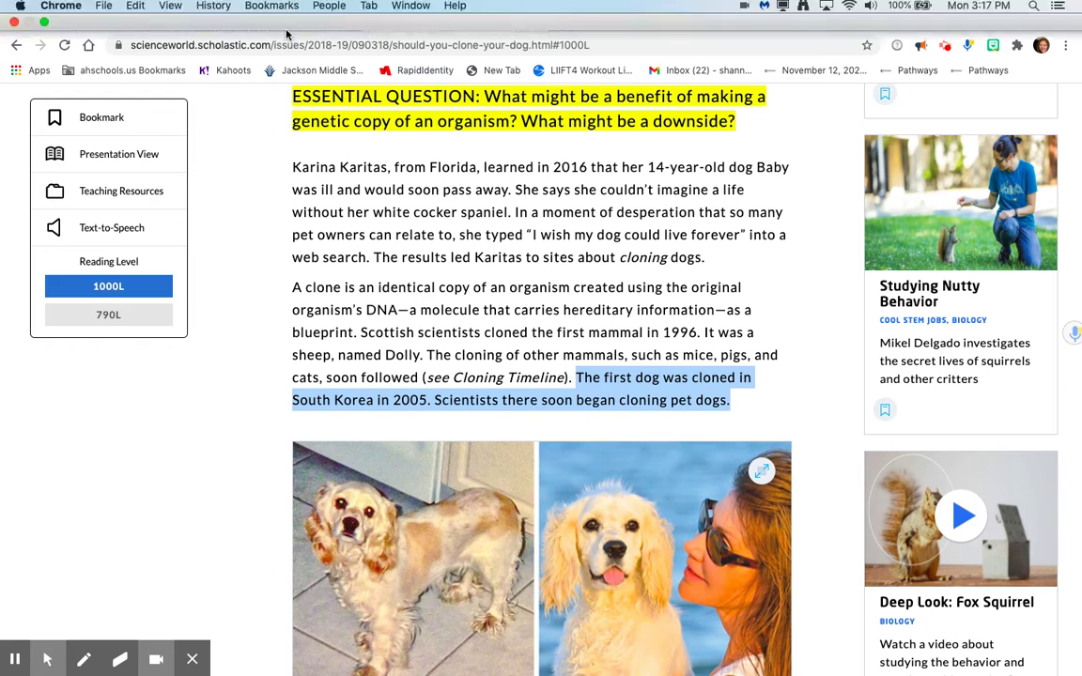
# Paste the copied evidence into the note-taking form, on a new line below Type of Evidence in the first evidence row
pyautogui.click(276, 18)
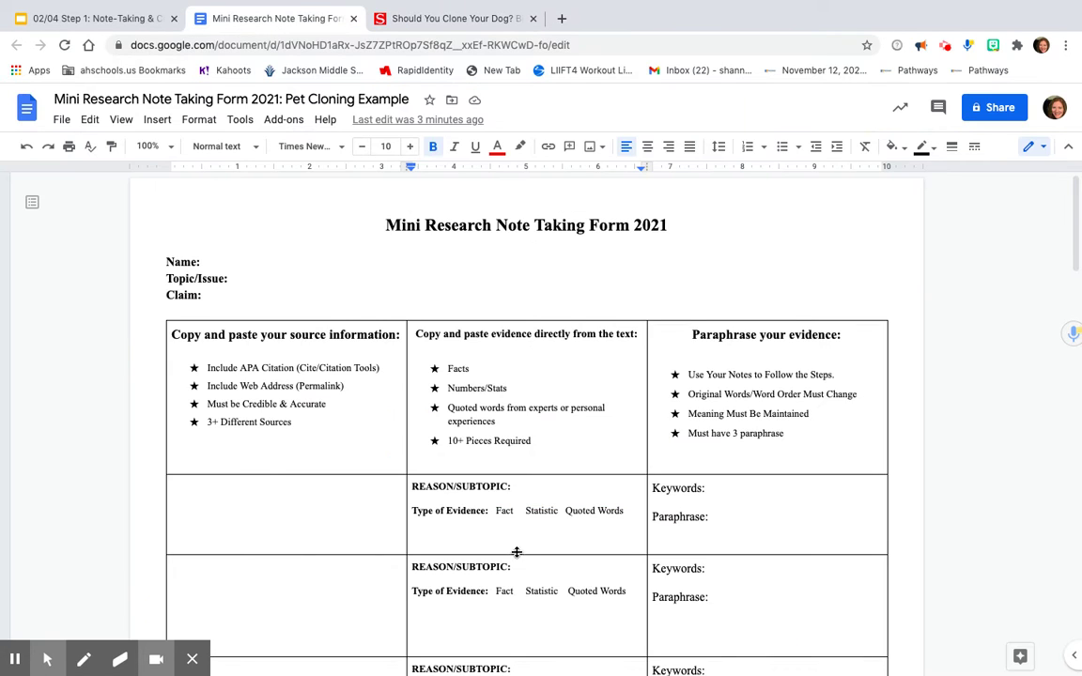
pyautogui.click(627, 510)
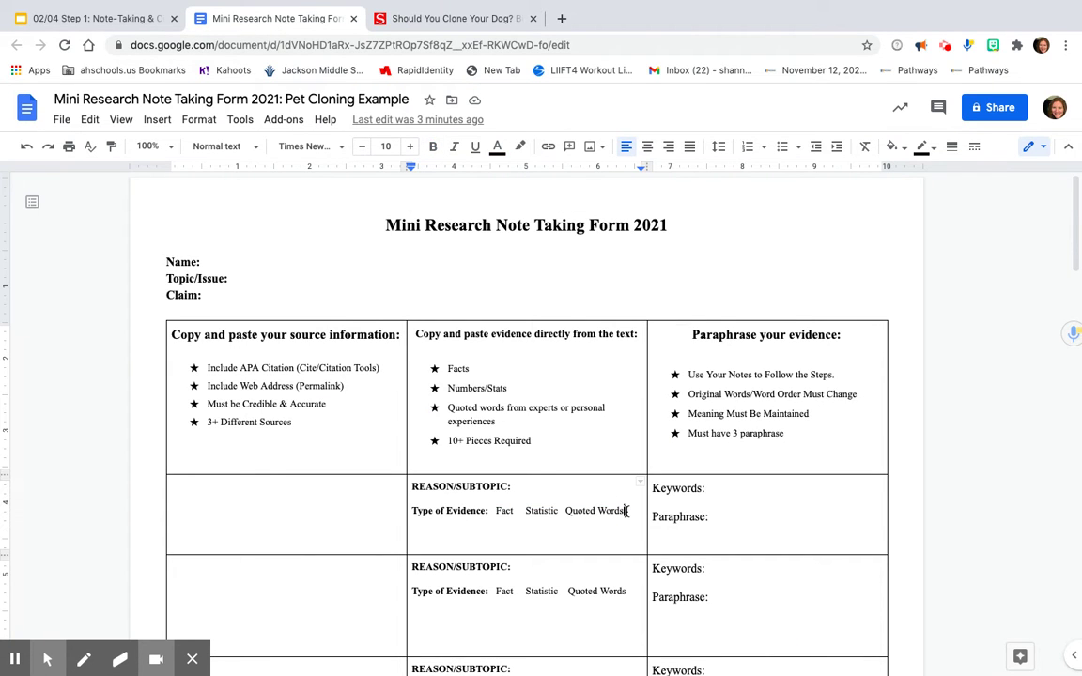
pyautogui.press('Return')
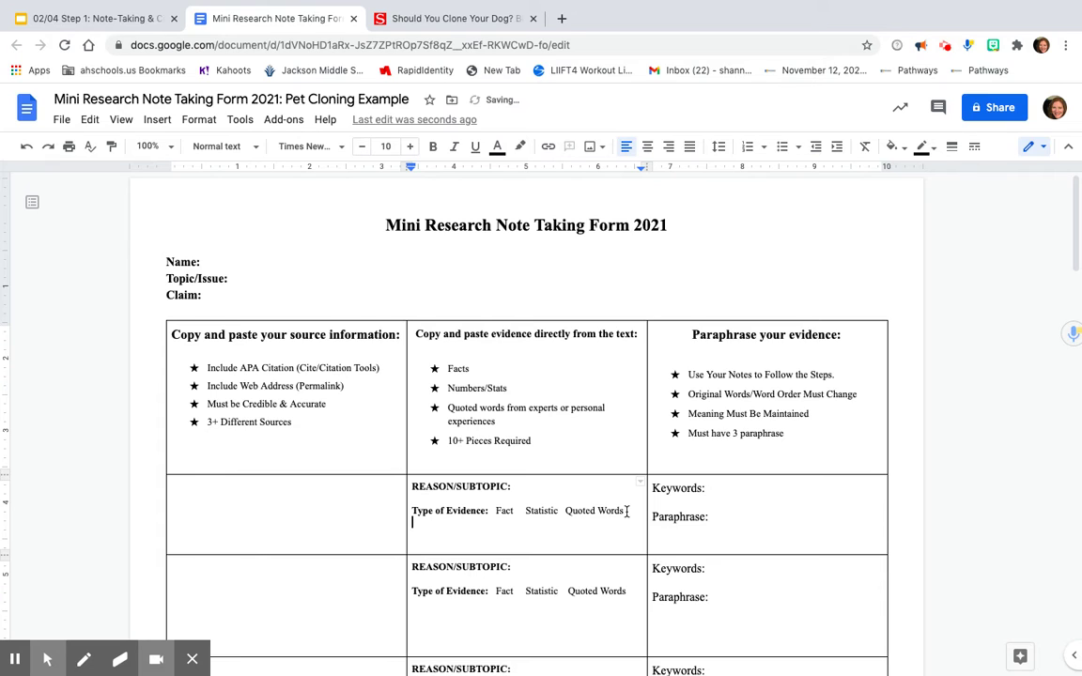
pyautogui.hotkey('ctrl', 'v')
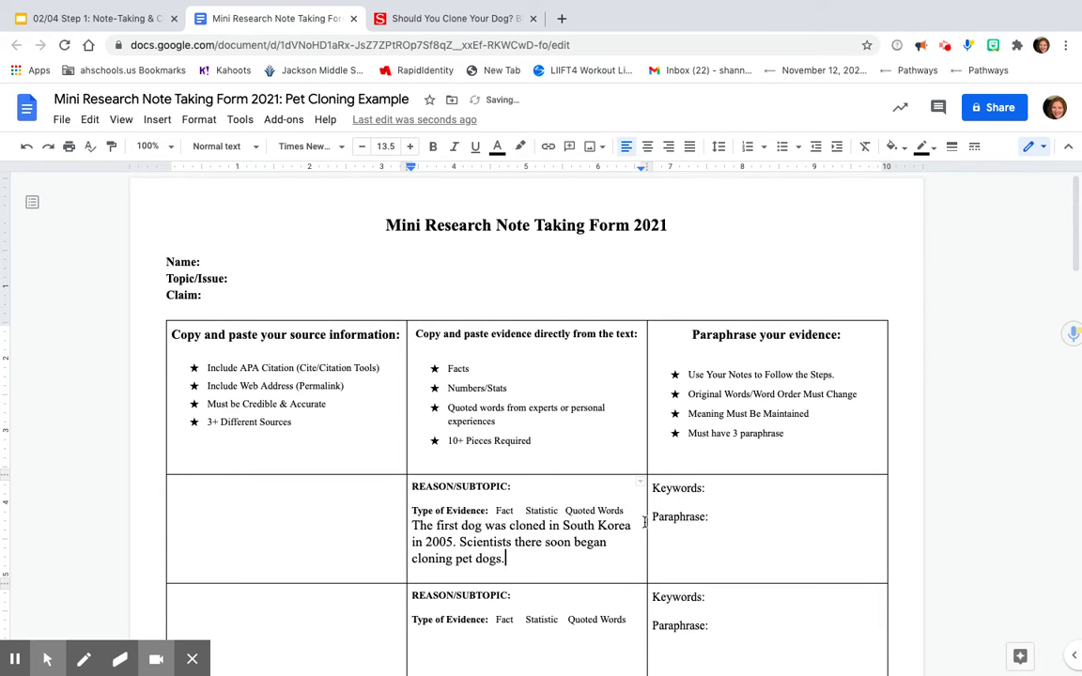
# Highlight the word "Fact" in yellow as the type of evidence in the first evidence row
pyautogui.doubleClick(506, 511)
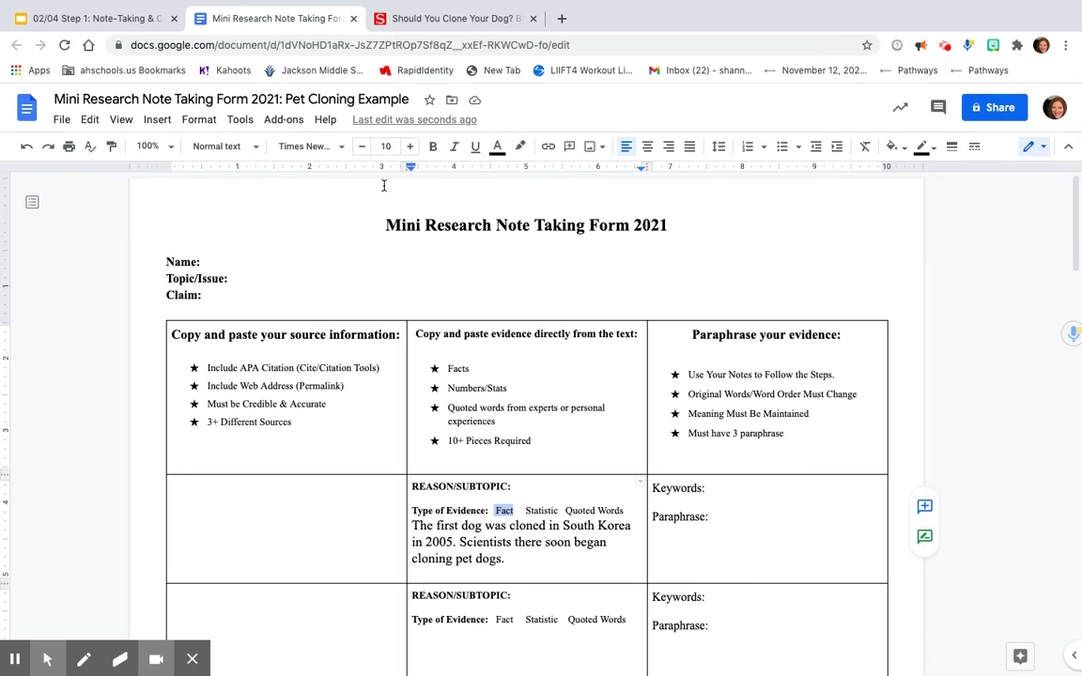
pyautogui.click(519, 145)
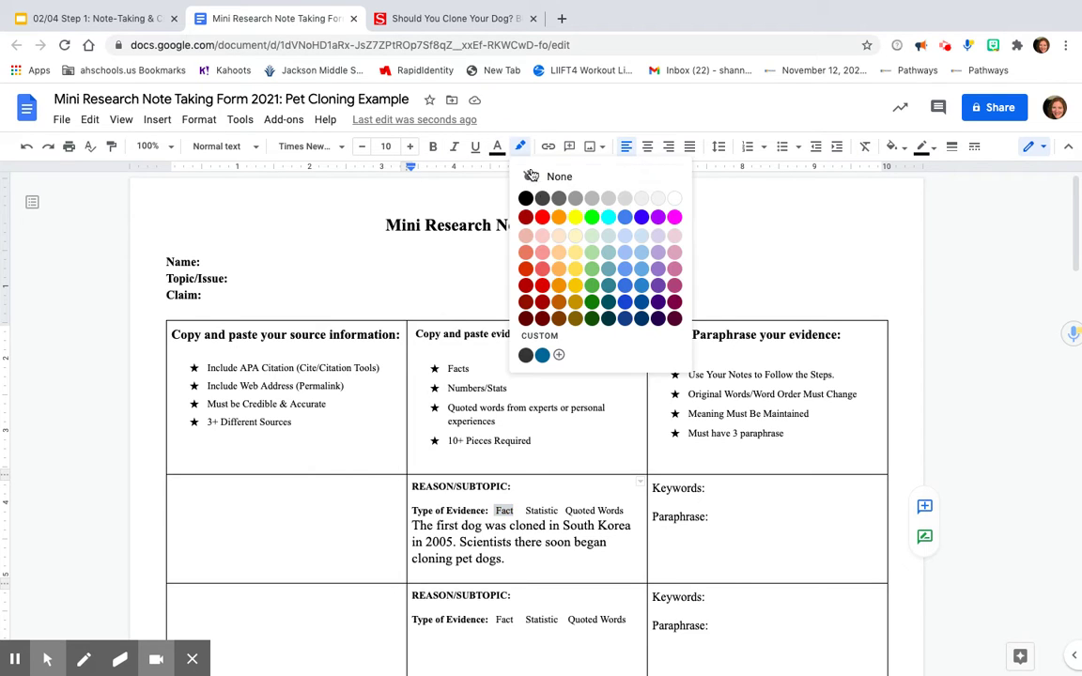
pyautogui.click(575, 217)
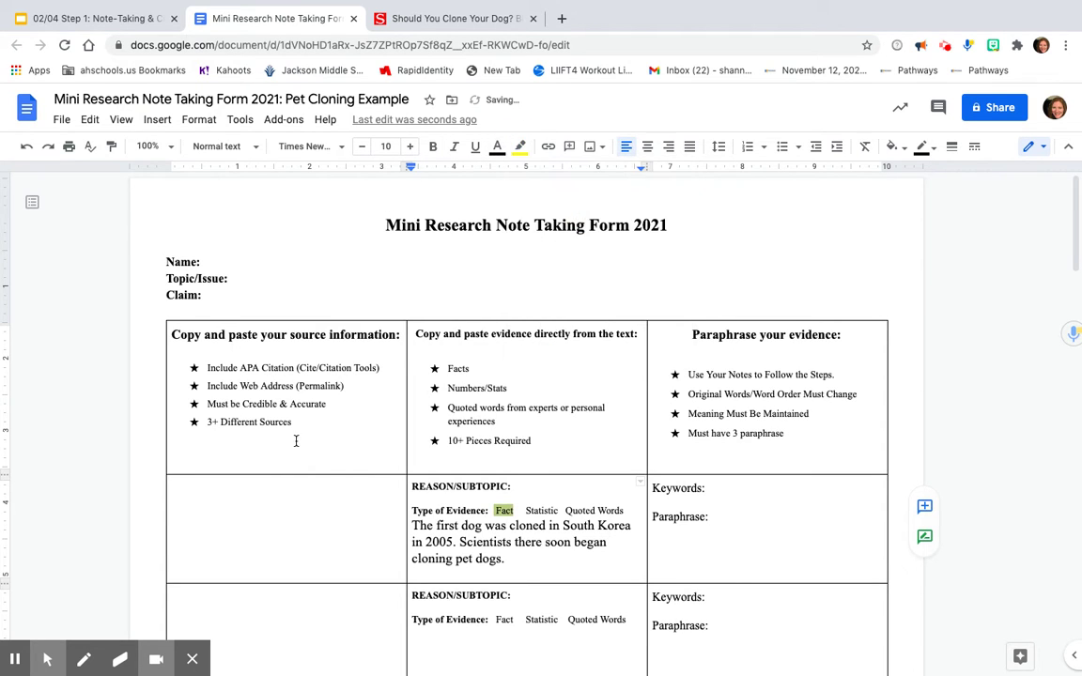
# Start a new APA citation source for the first source cell, with Website as the source type and access method
pyautogui.click(243, 496)
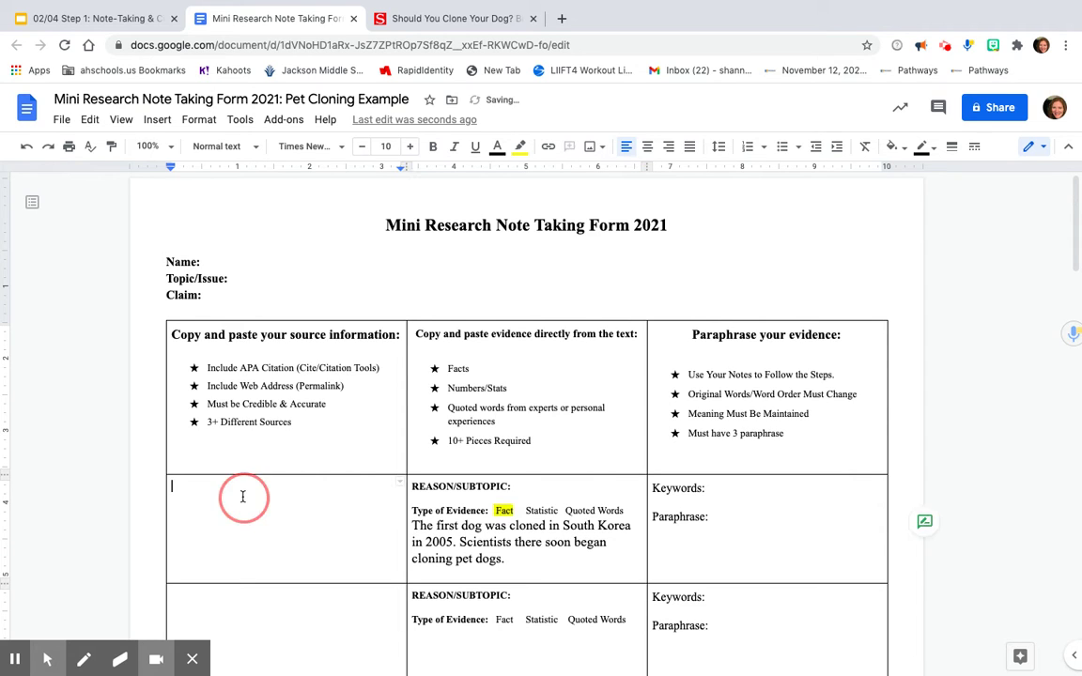
pyautogui.click(240, 121)
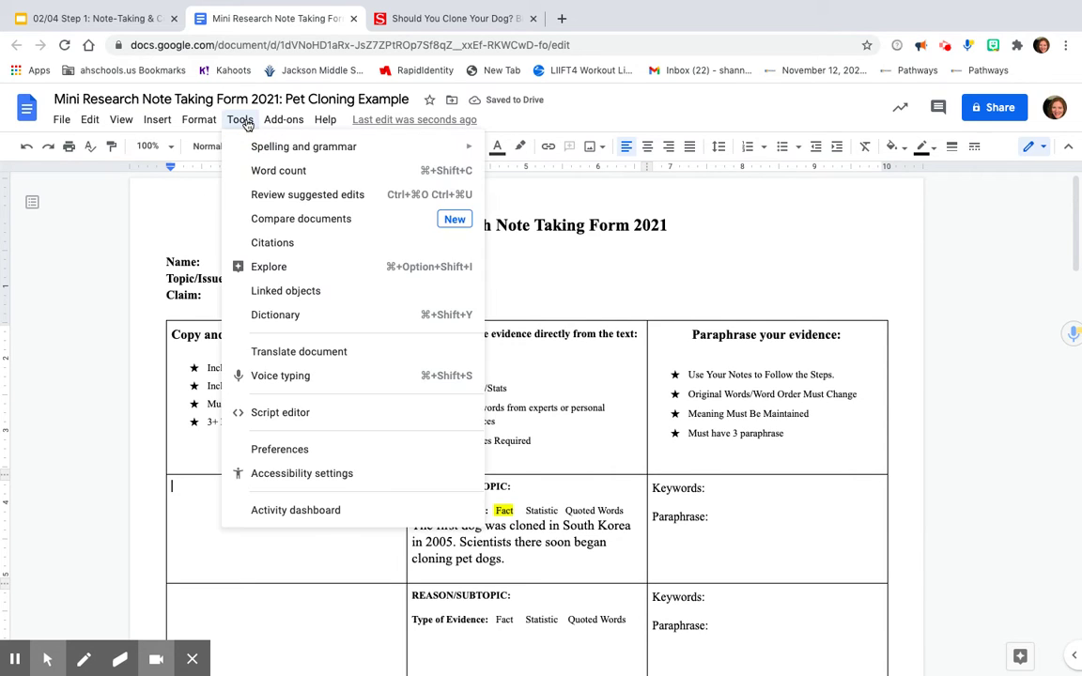
pyautogui.click(269, 245)
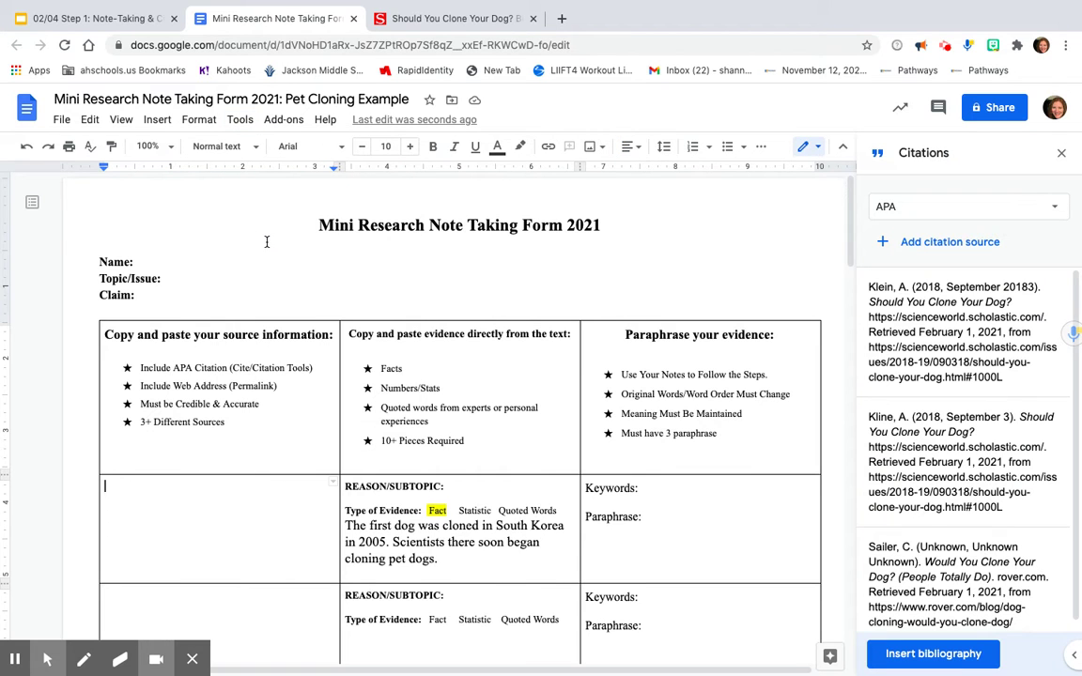
pyautogui.click(951, 244)
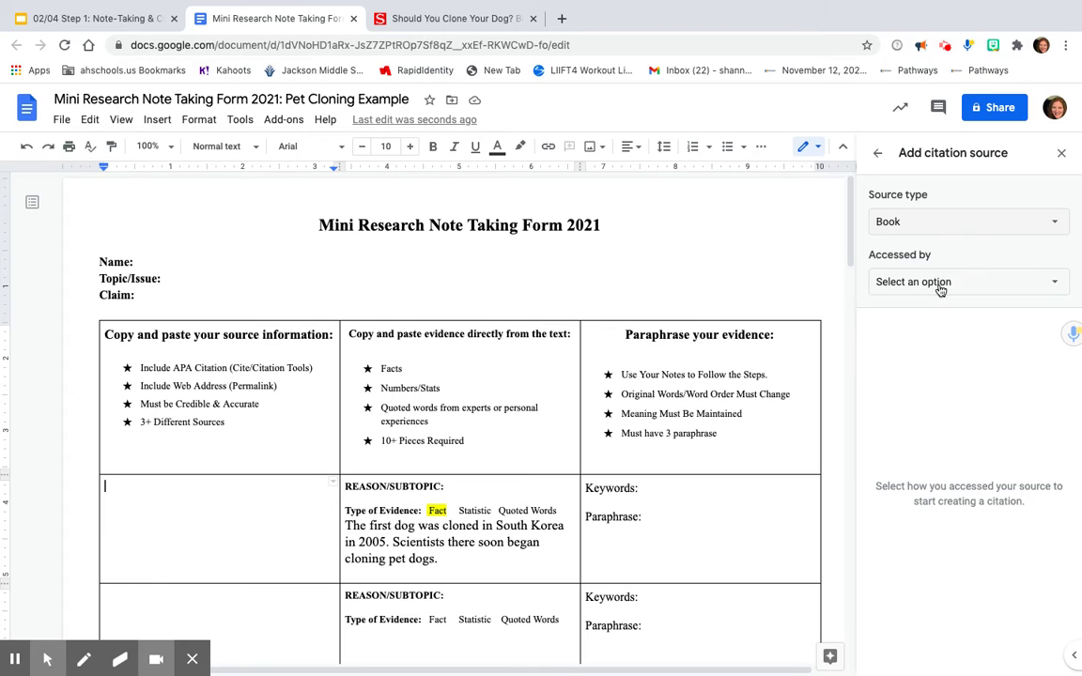
pyautogui.click(935, 224)
pyautogui.click(912, 311)
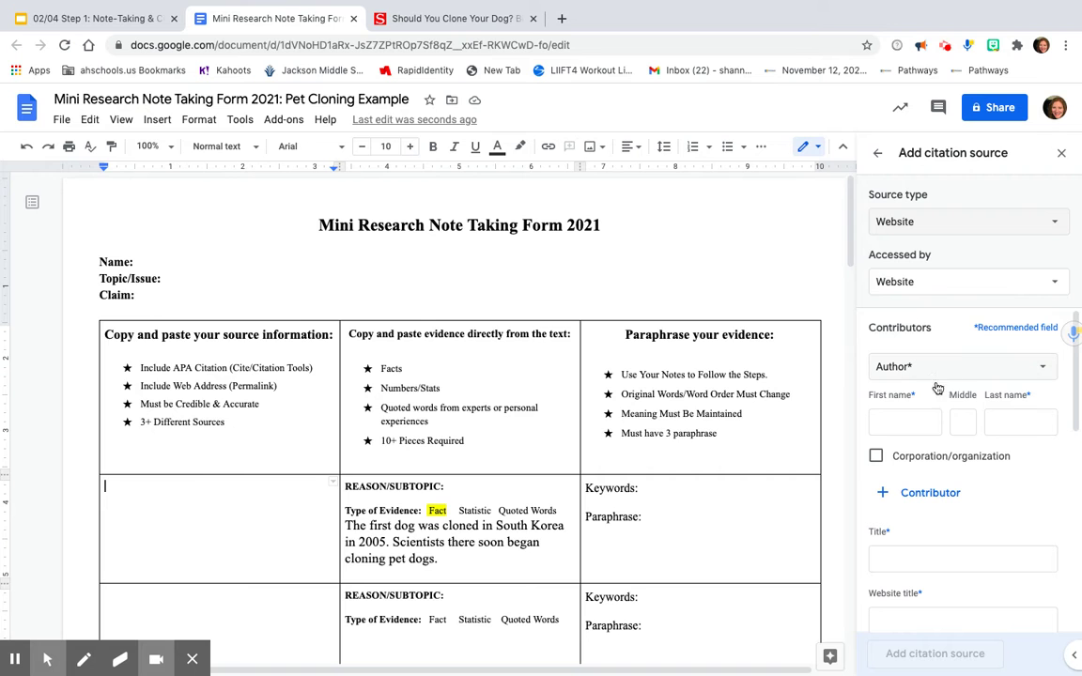
# Look up the article's author and enter the author's first and last name in the citation source
pyautogui.click(884, 422)
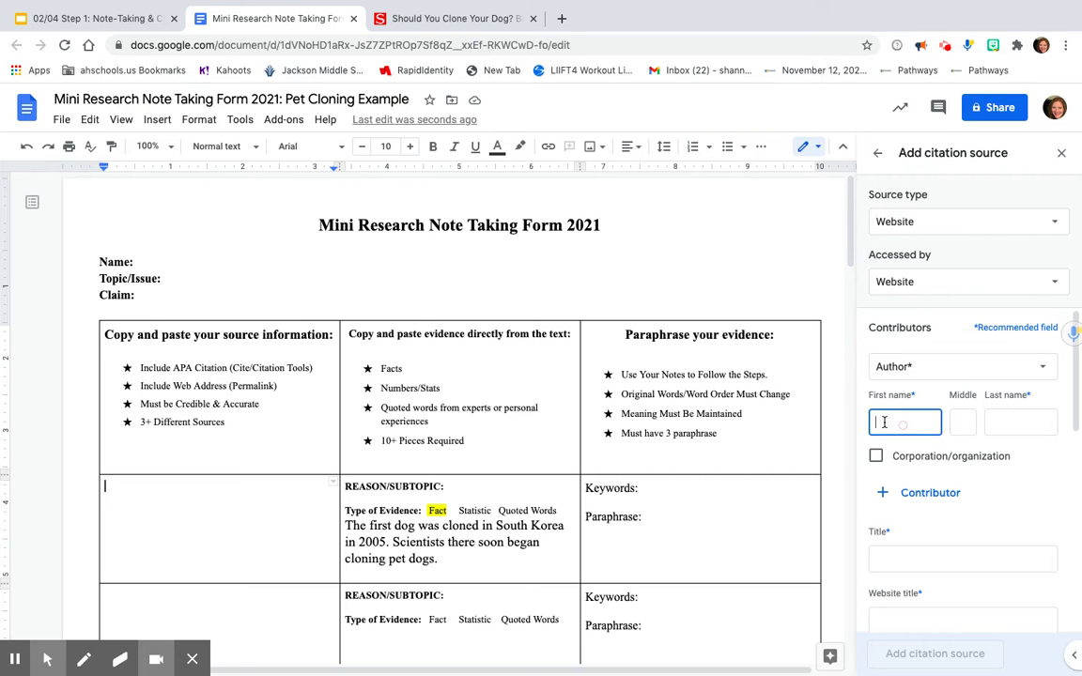
pyautogui.click(437, 18)
pyautogui.scroll(5, 240, 318)
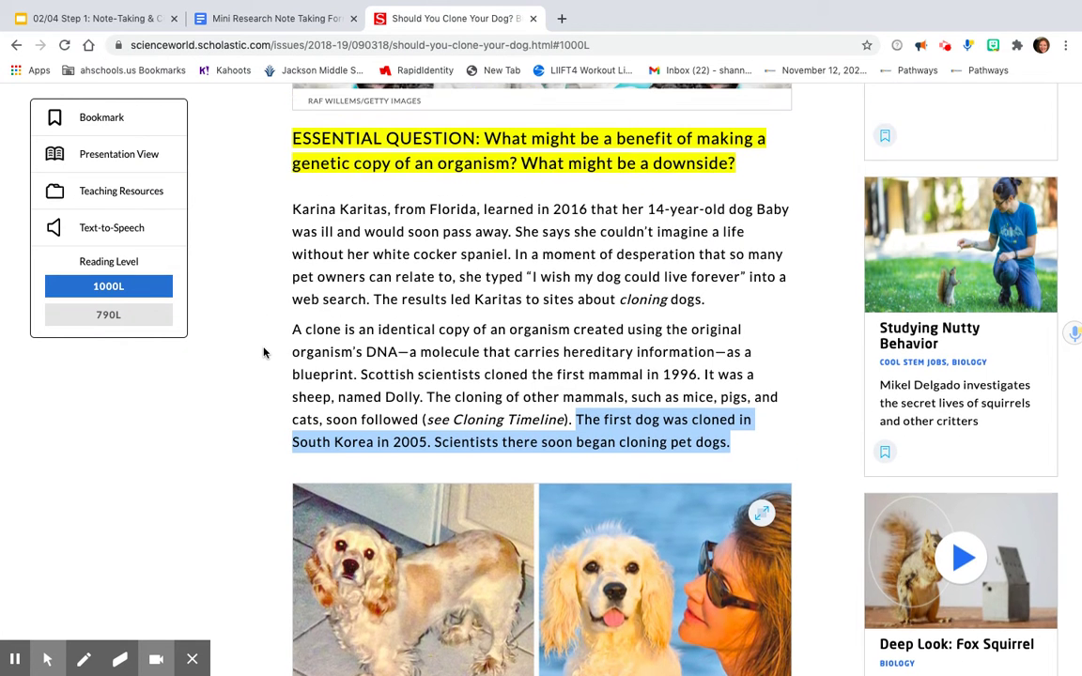
pyautogui.scroll(3, 264, 353)
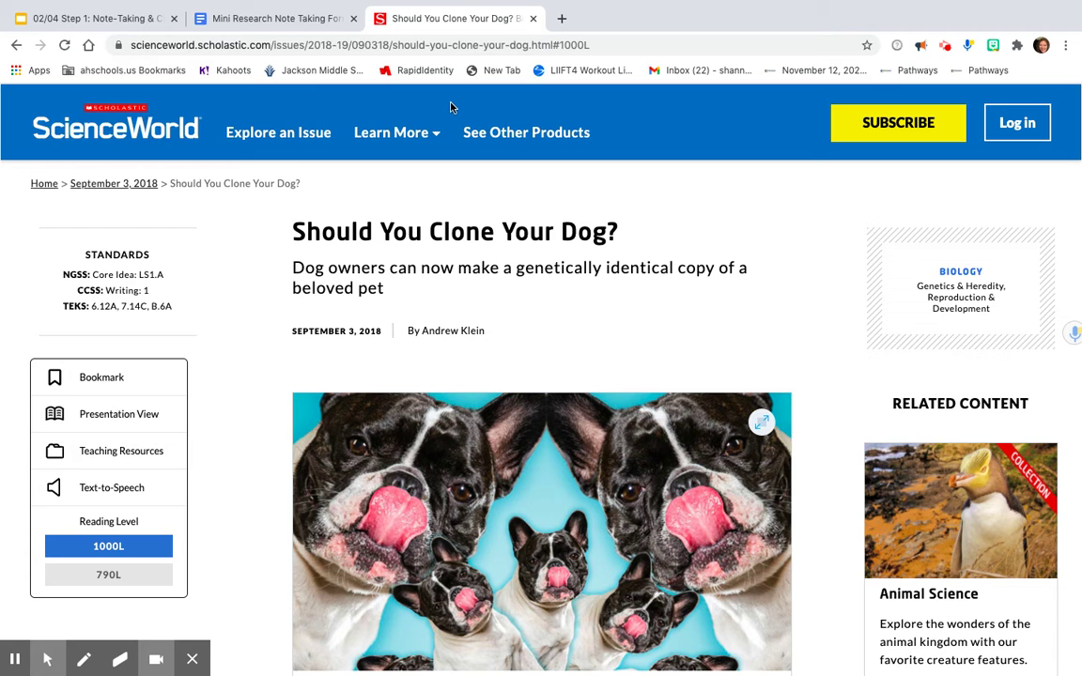
pyautogui.click(245, 19)
pyautogui.click(1001, 423)
pyautogui.write('Klein')
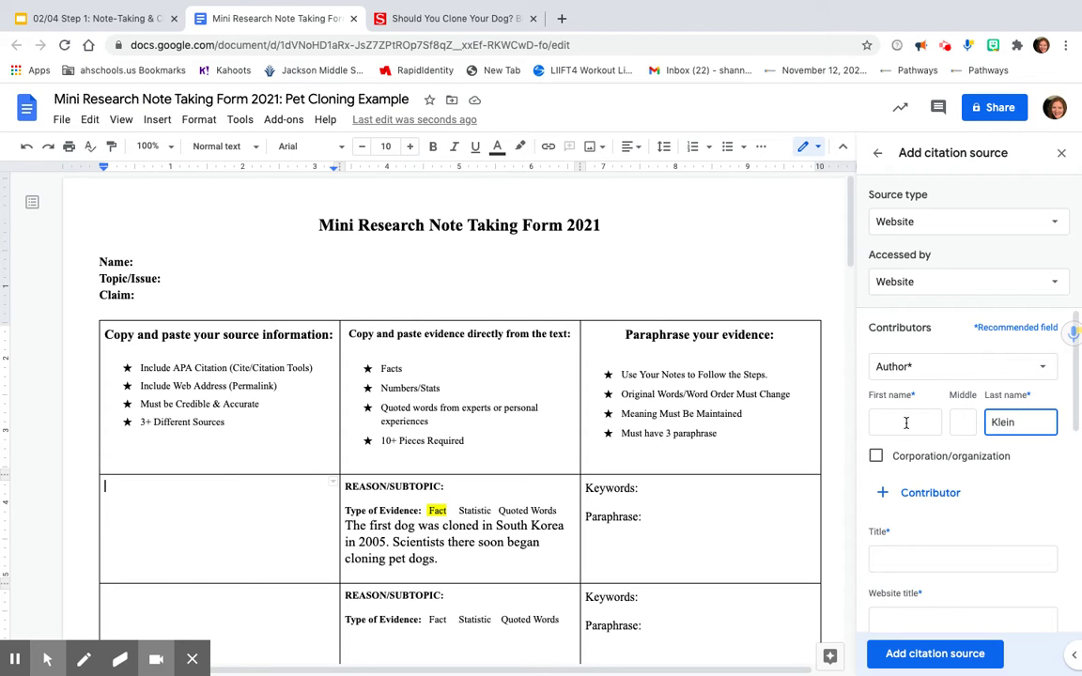
pyautogui.click(906, 424)
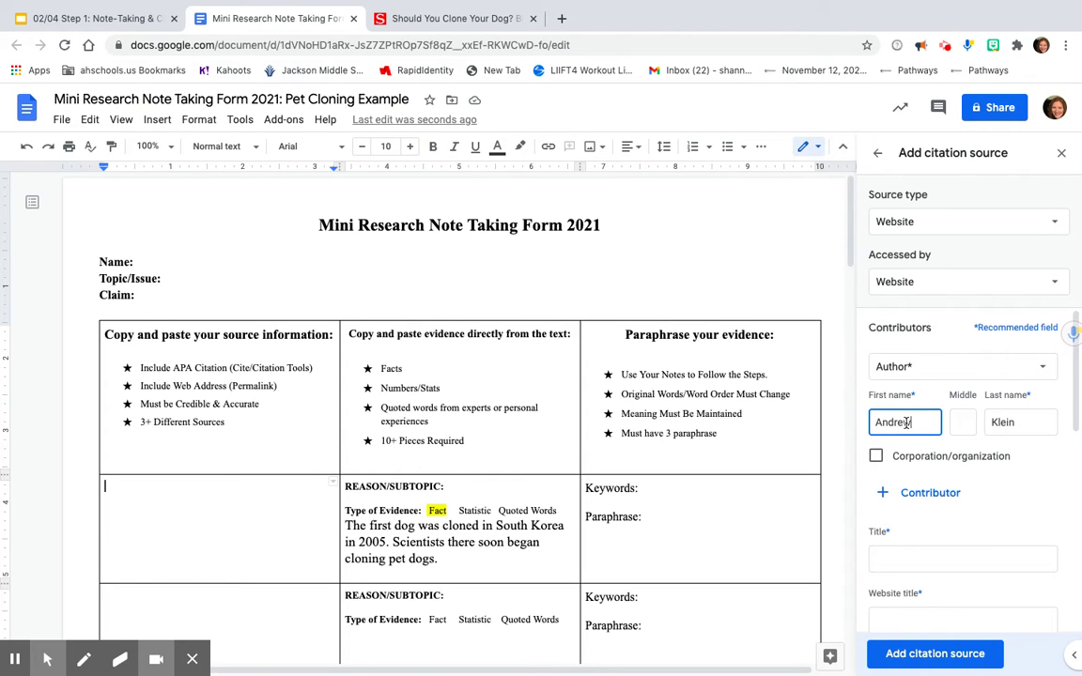
# Copy the article's title "Should You Clone Your Dog?" into the Title field of the citation source
pyautogui.click(904, 557)
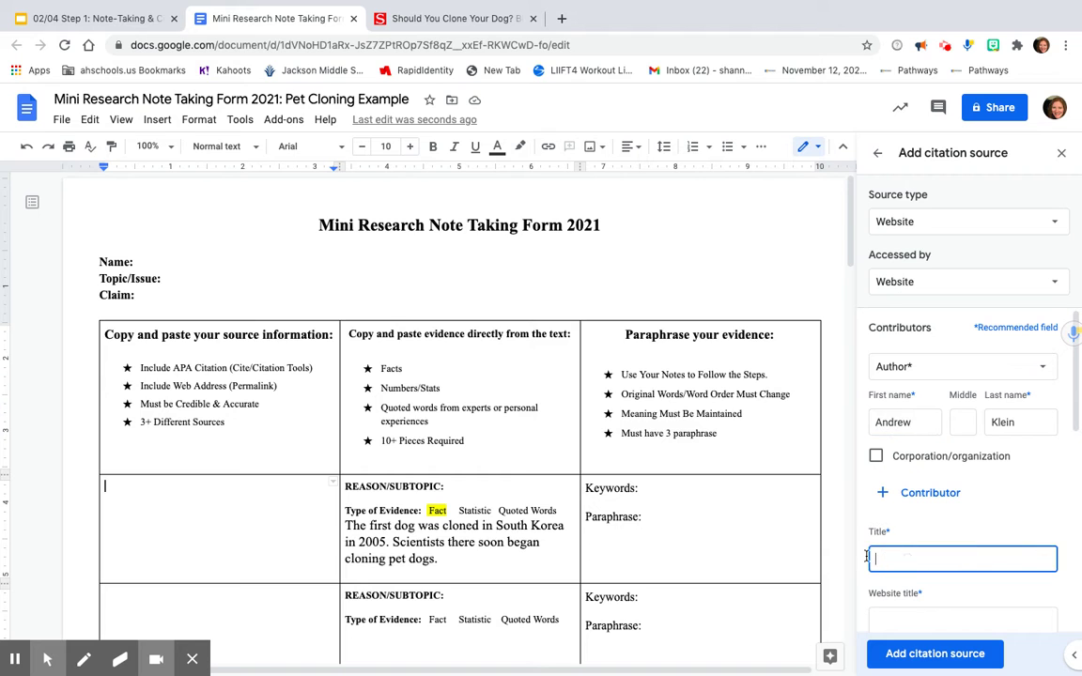
pyautogui.click(454, 20)
pyautogui.moveTo(620, 230); pyautogui.dragTo(263, 236)
pyautogui.hotkey('ctrl', 'c')
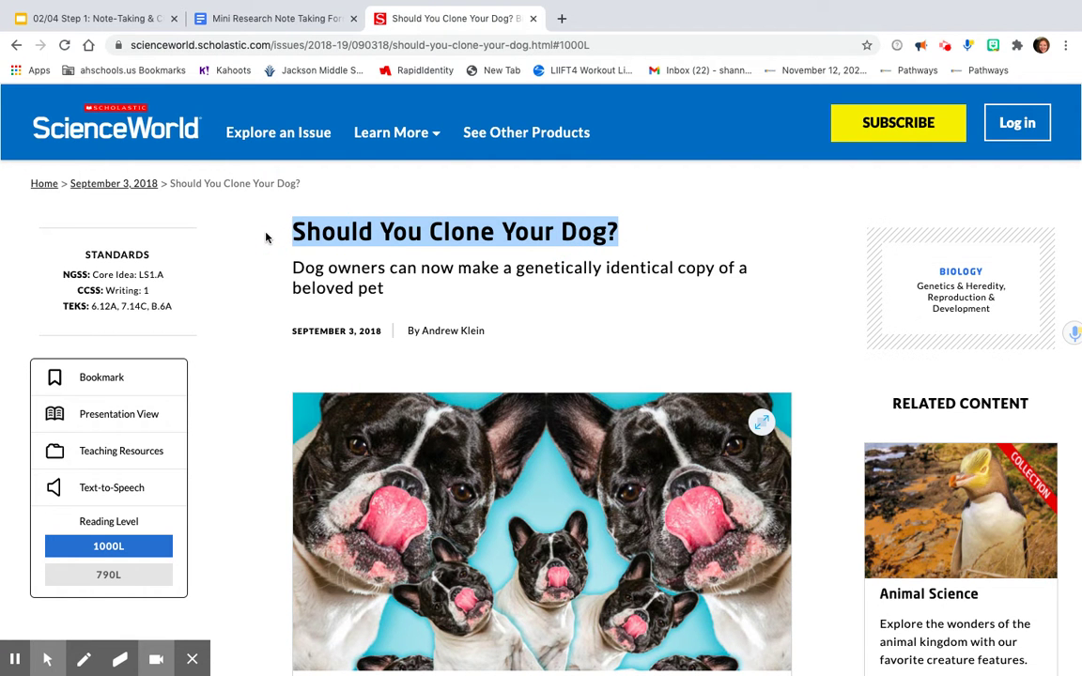
pyautogui.click(247, 21)
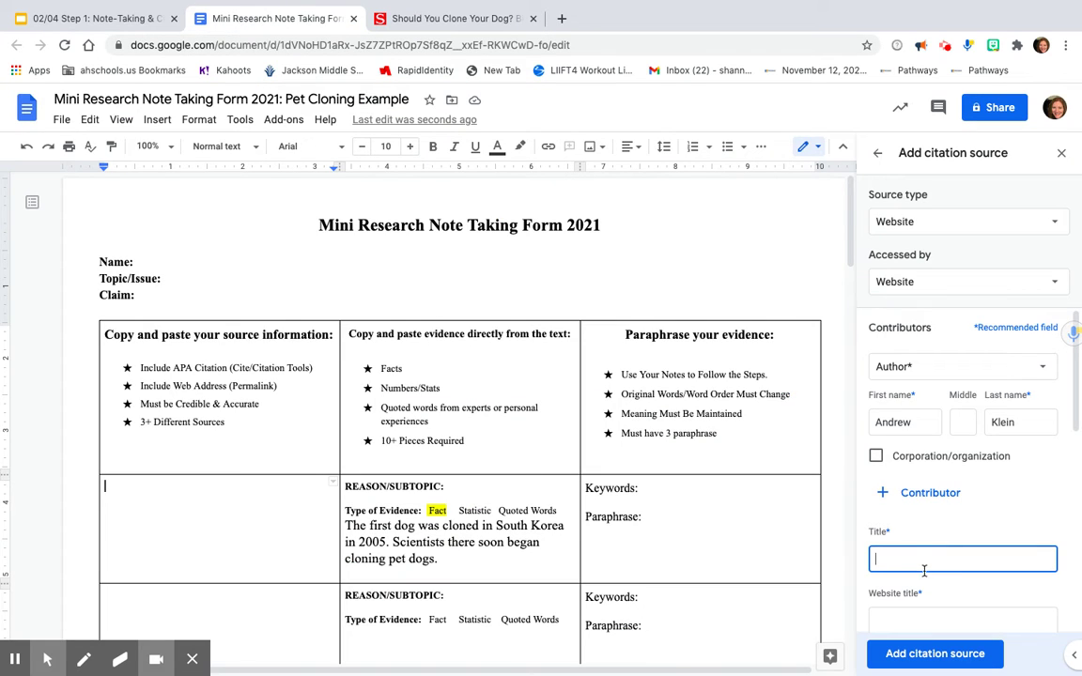
pyautogui.hotkey('ctrl', 'v')
pyautogui.scroll(-2, 931, 552)
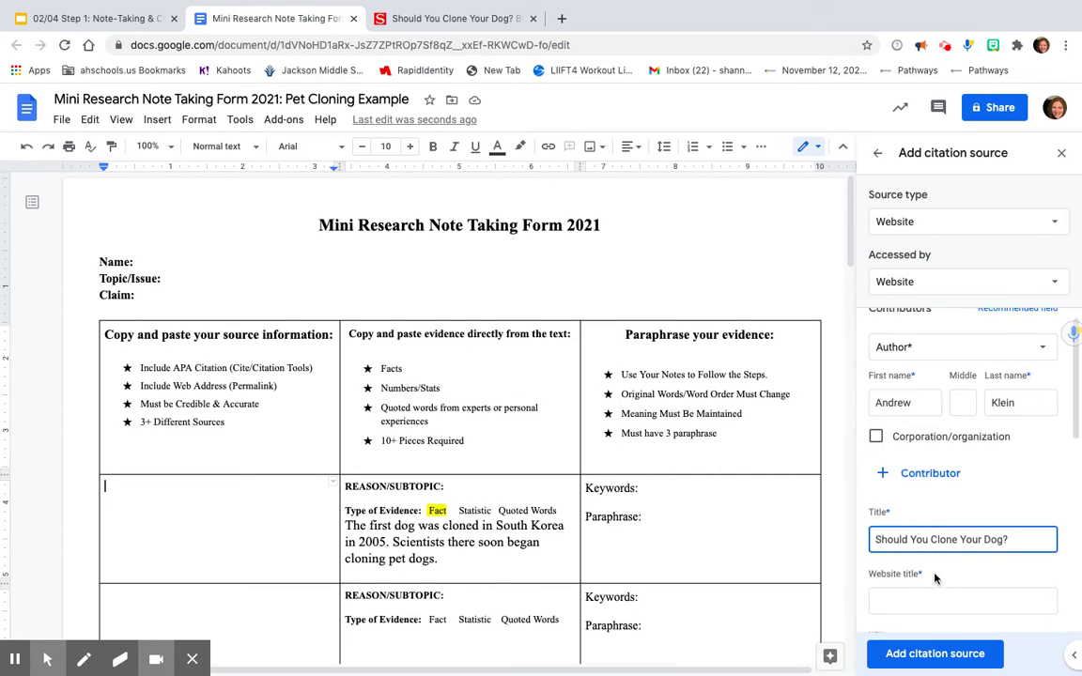
# Copy the article's web address from the ScienceWorld page into the Website title field of the citation source
pyautogui.click(930, 555)
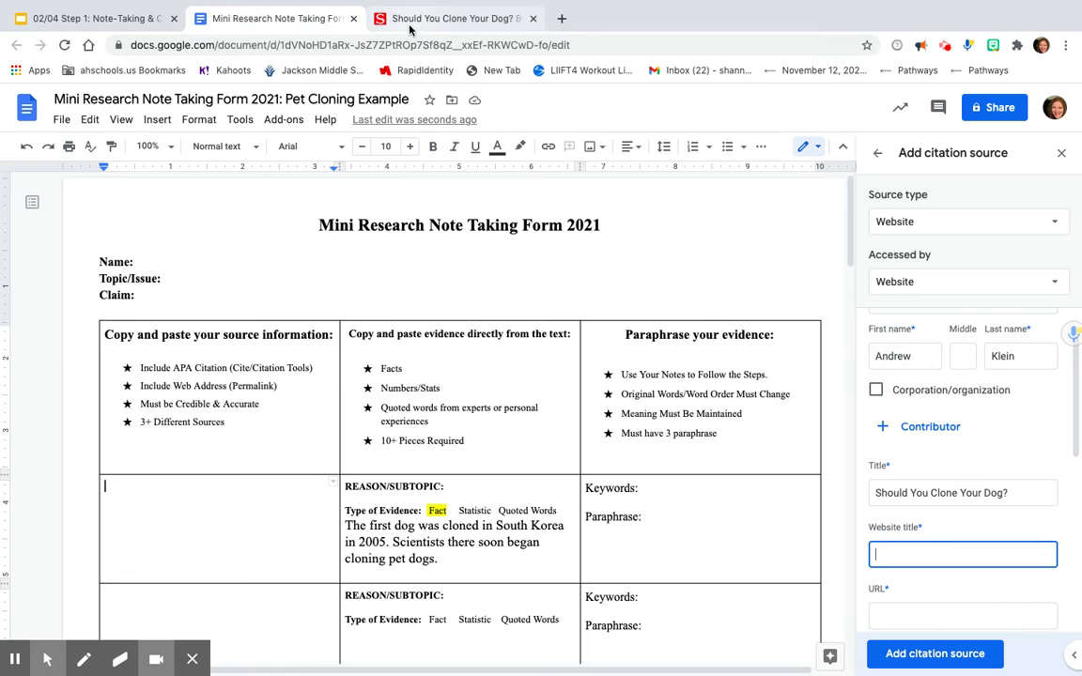
pyautogui.click(437, 19)
pyautogui.click(552, 44)
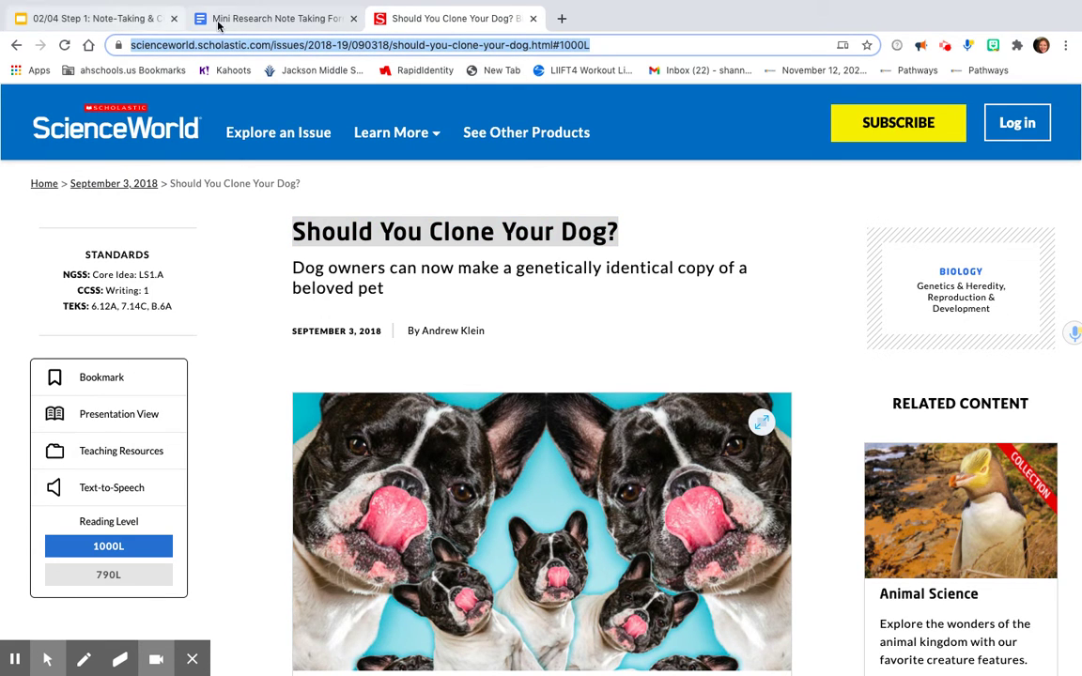
pyautogui.click(281, 19)
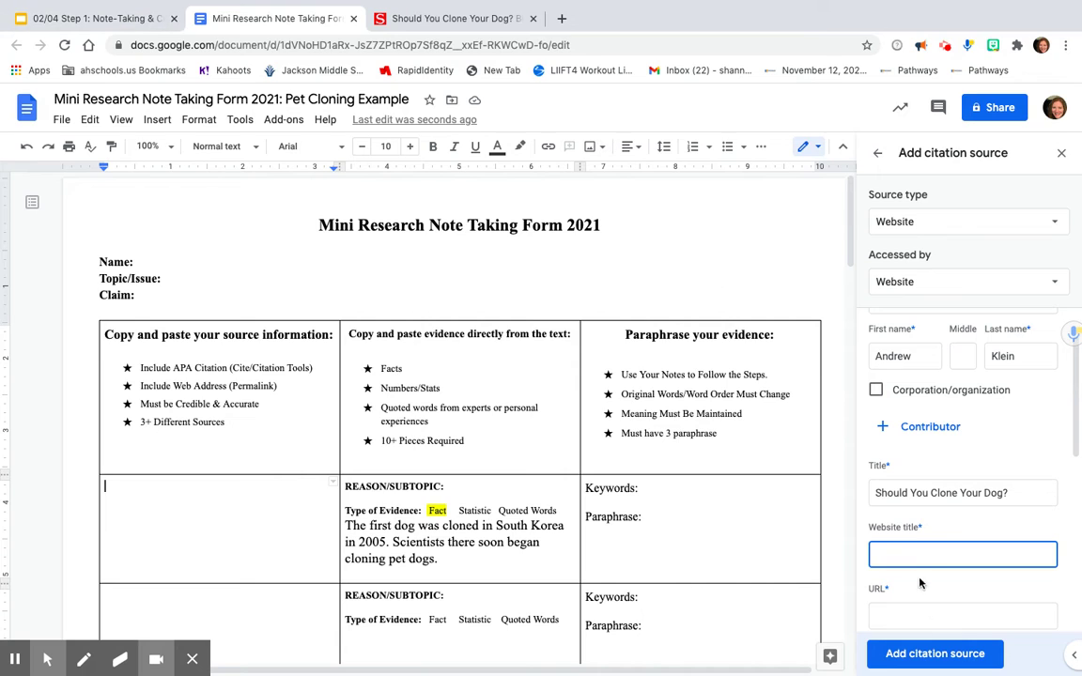
pyautogui.hotkey('ctrl', 'v')
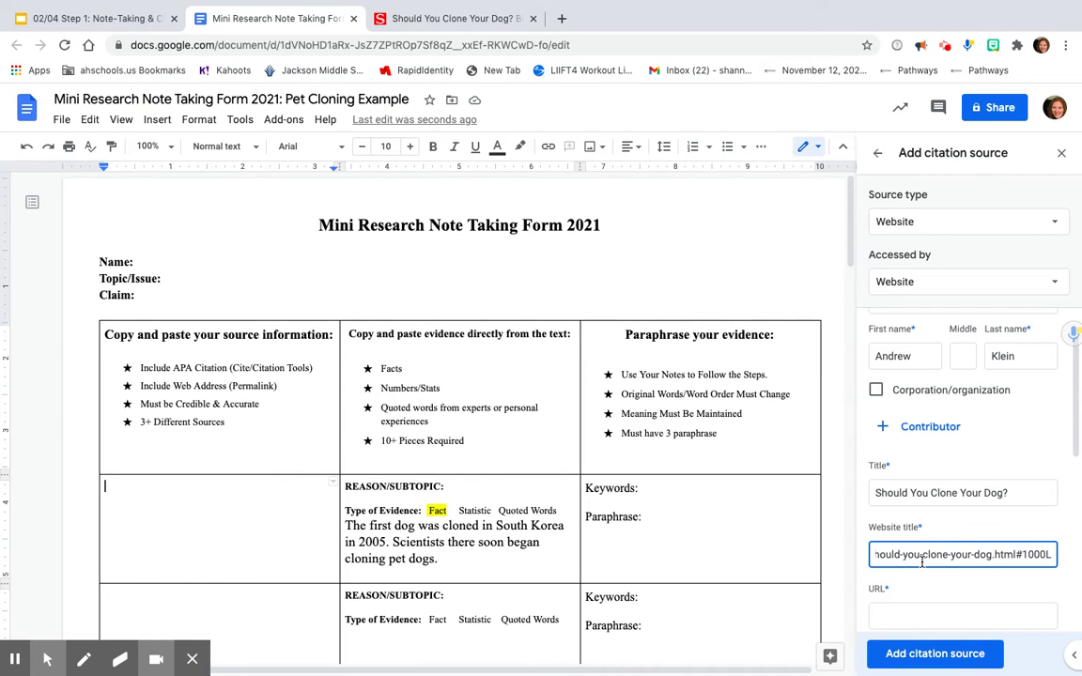
# Paste the copied article web address into the URL field of the citation source
pyautogui.scroll(-2, 921, 561)
pyautogui.scroll(1, 921, 561)
pyautogui.scroll(-3, 921, 561)
pyautogui.click(920, 541)
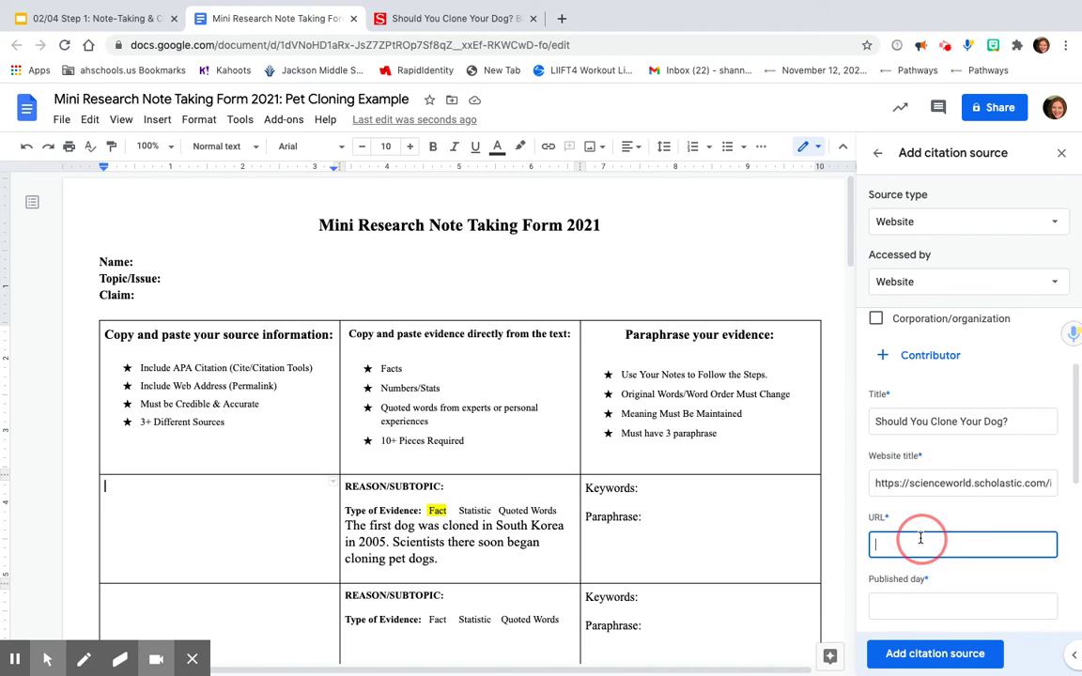
pyautogui.hotkey('ctrl', 'v')
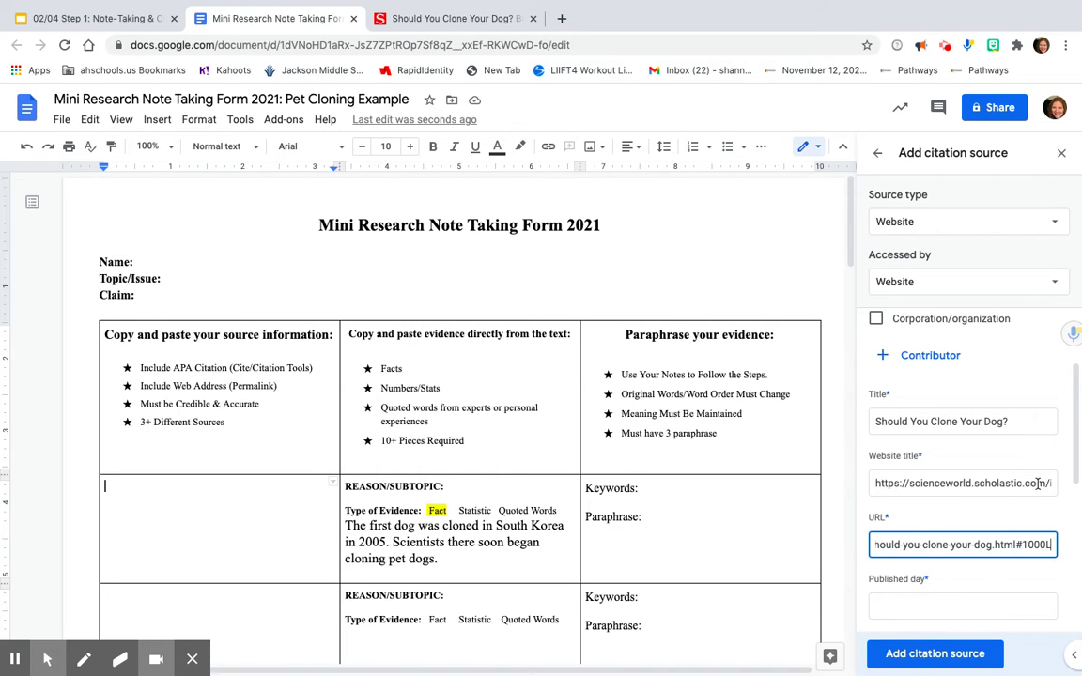
pyautogui.moveTo(1049, 483); pyautogui.dragTo(1045, 483)
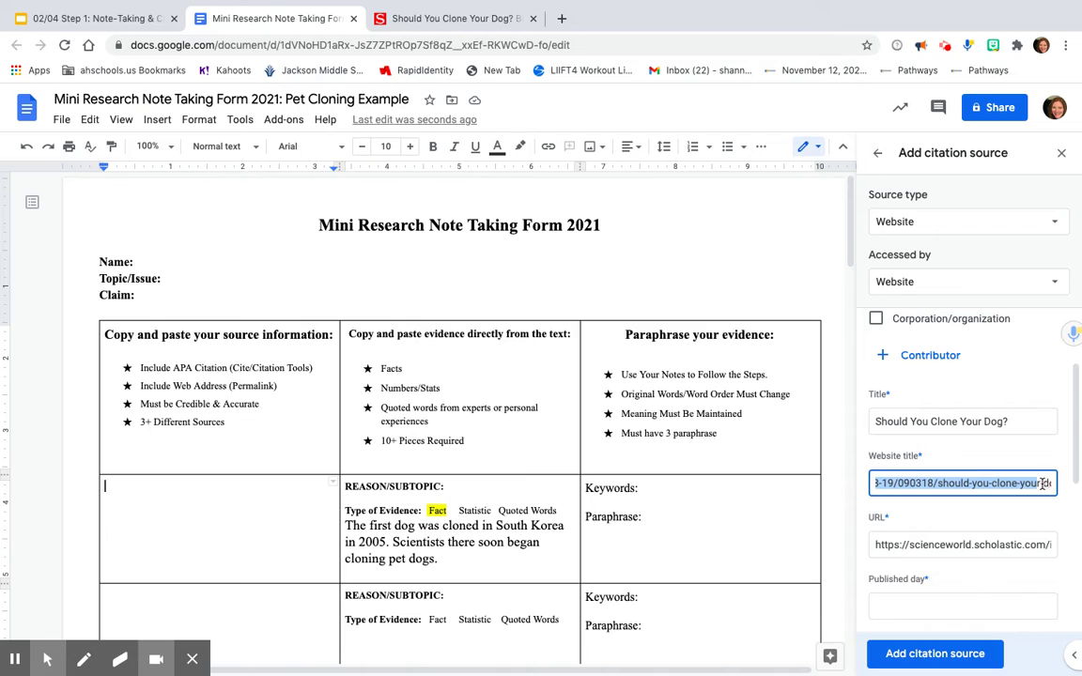
pyautogui.press('BackSpace')
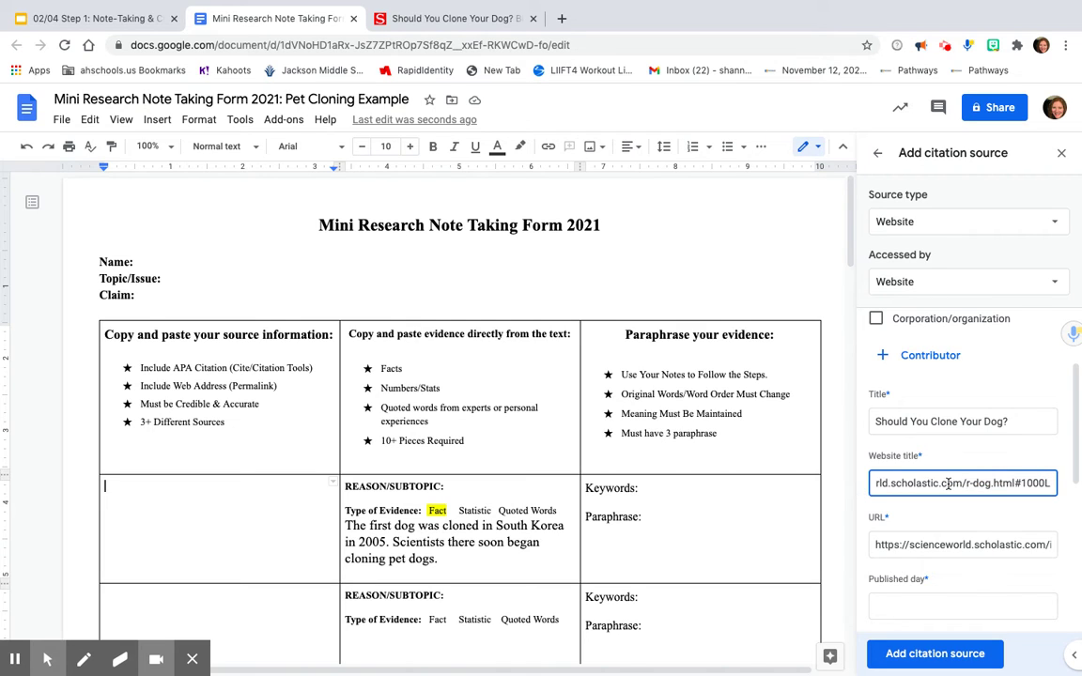
pyautogui.moveTo(1054, 482); pyautogui.dragTo(965, 485)
pyautogui.press('BackSpace')
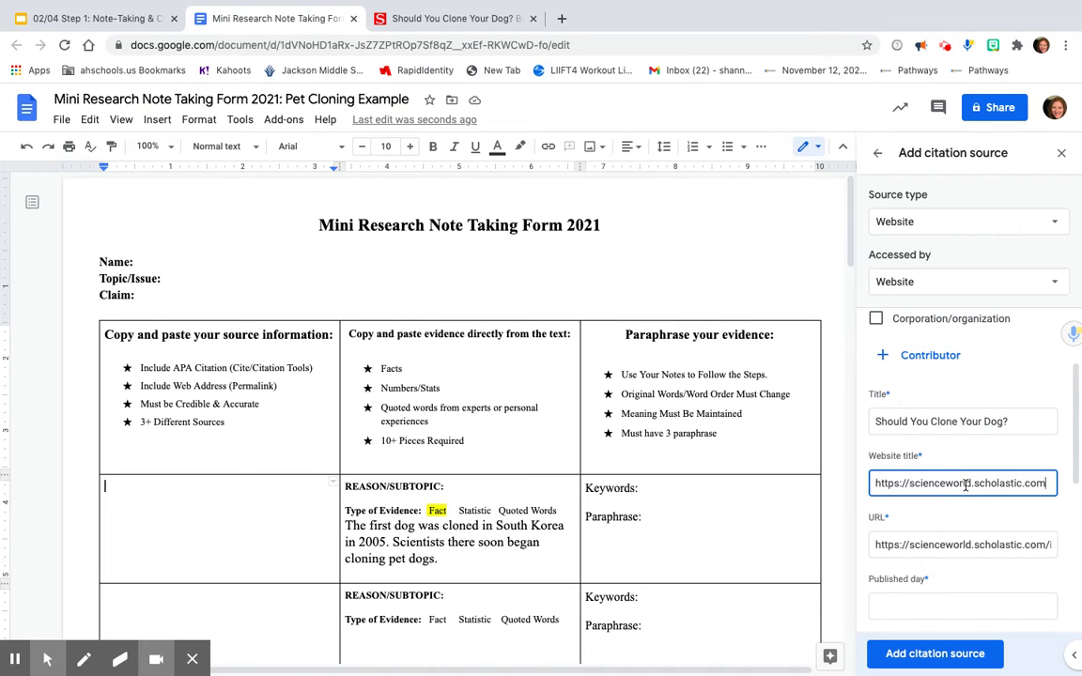
pyautogui.click(968, 545)
# Look up the article's publication date and enter 2018 in the Published day field
pyautogui.click(925, 605)
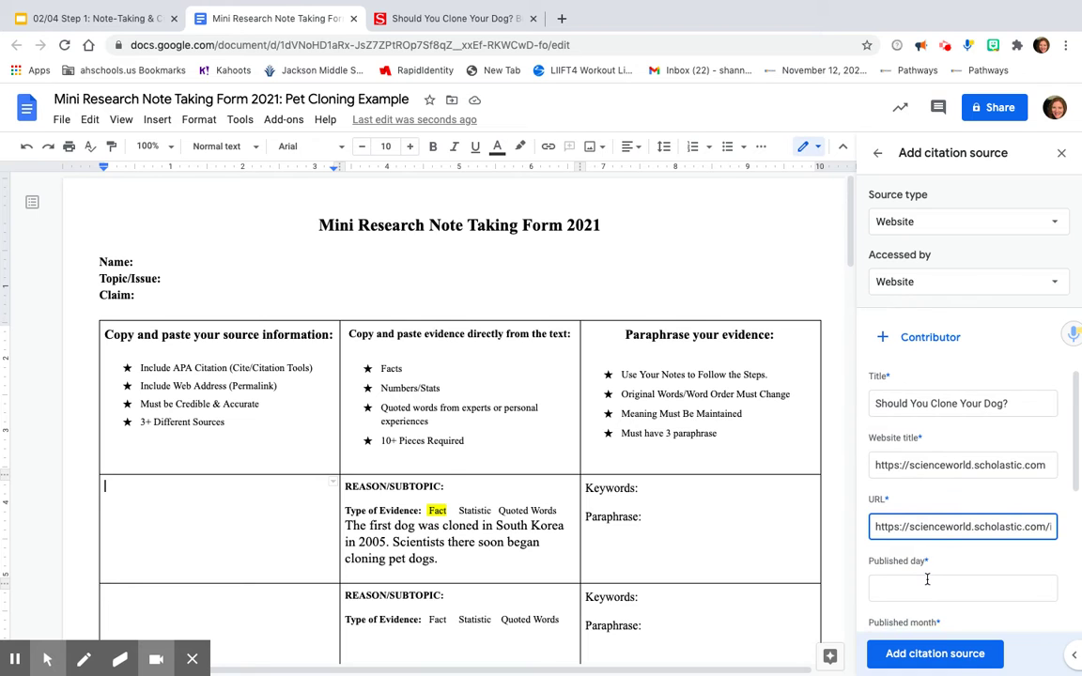
pyautogui.click(394, 18)
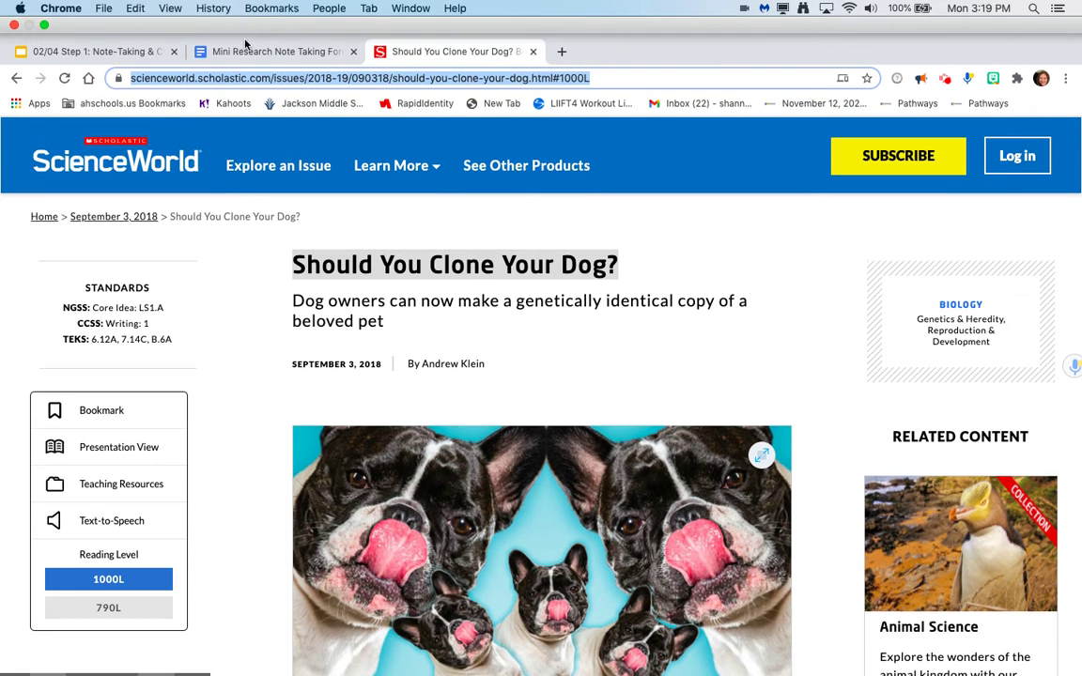
pyautogui.click(244, 49)
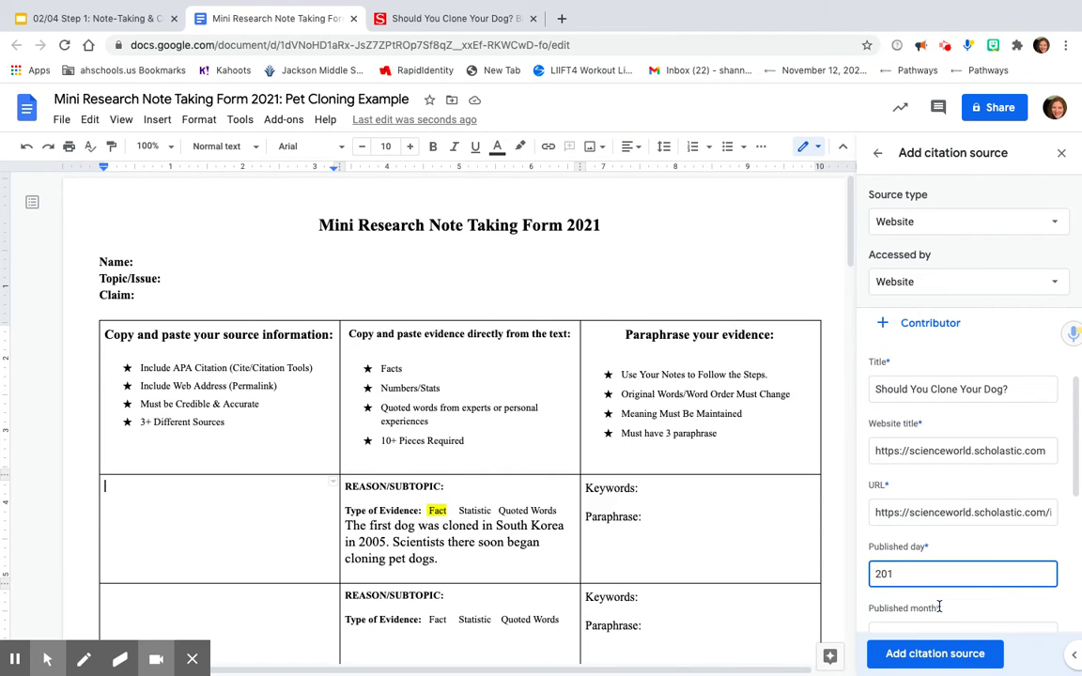
# Check the publication date on the article page and enter September as the published month
pyautogui.scroll(-1, 938, 607)
pyautogui.click(922, 514)
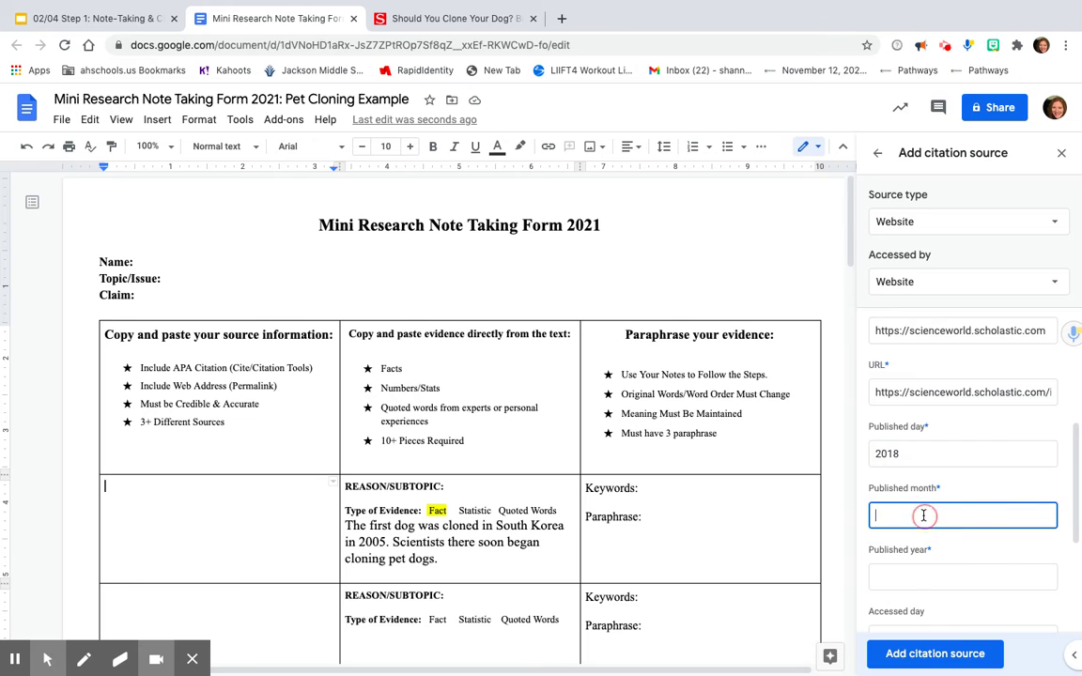
pyautogui.click(448, 19)
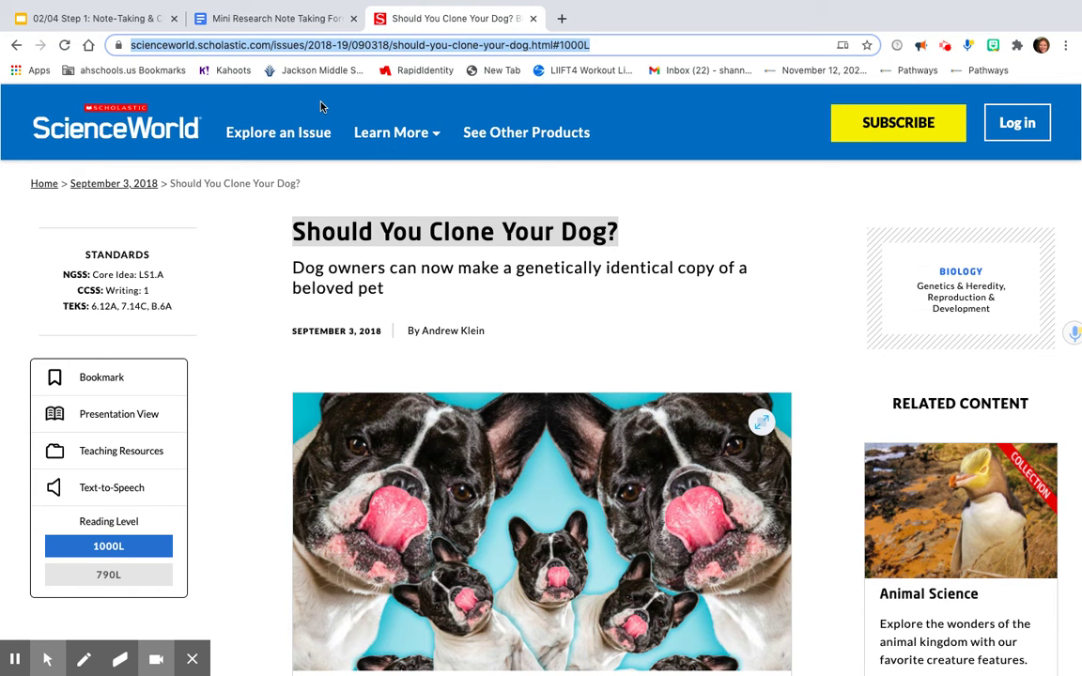
pyautogui.click(273, 19)
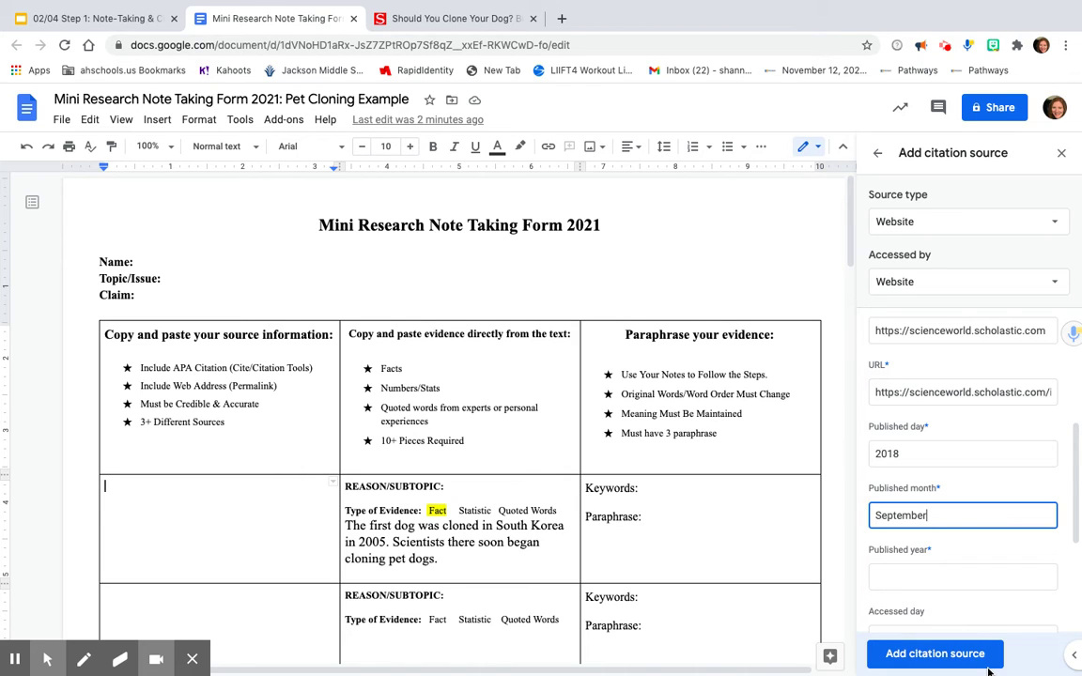
# Correct the published day to 3 and set the published year to 2018
pyautogui.doubleClick(875, 454)
pyautogui.write('3')
pyautogui.click(890, 578)
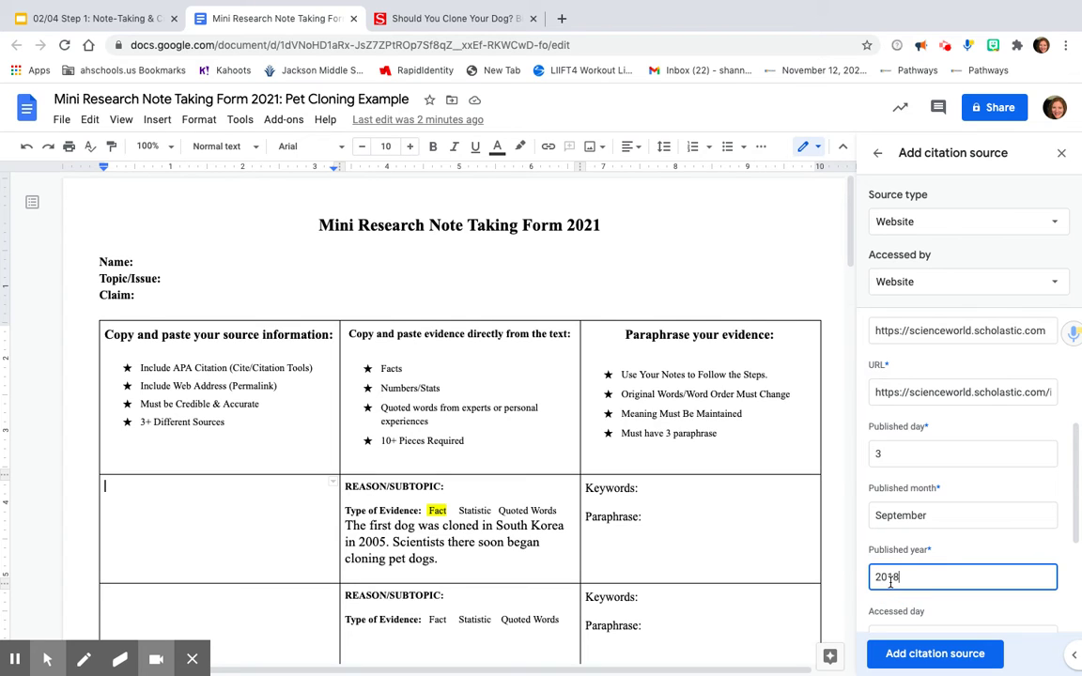
pyautogui.write('2018')
# Enter day 1, month February and year 2021 as the access date, and add the completed citation source
pyautogui.scroll(-2, 890, 581)
pyautogui.click(920, 508)
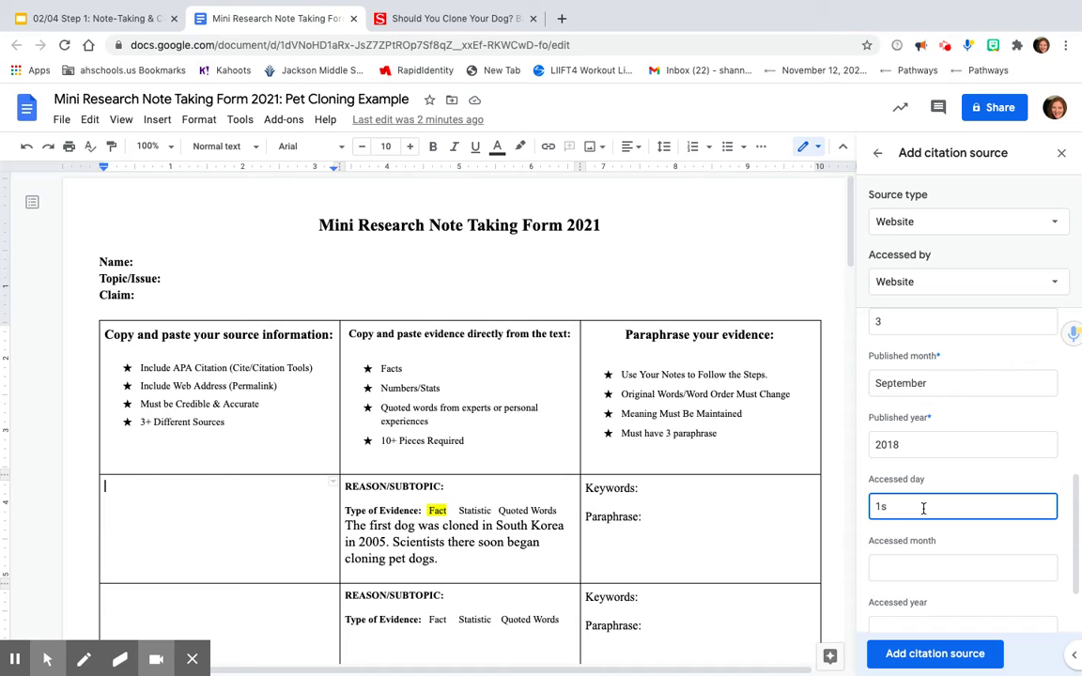
pyautogui.click(921, 572)
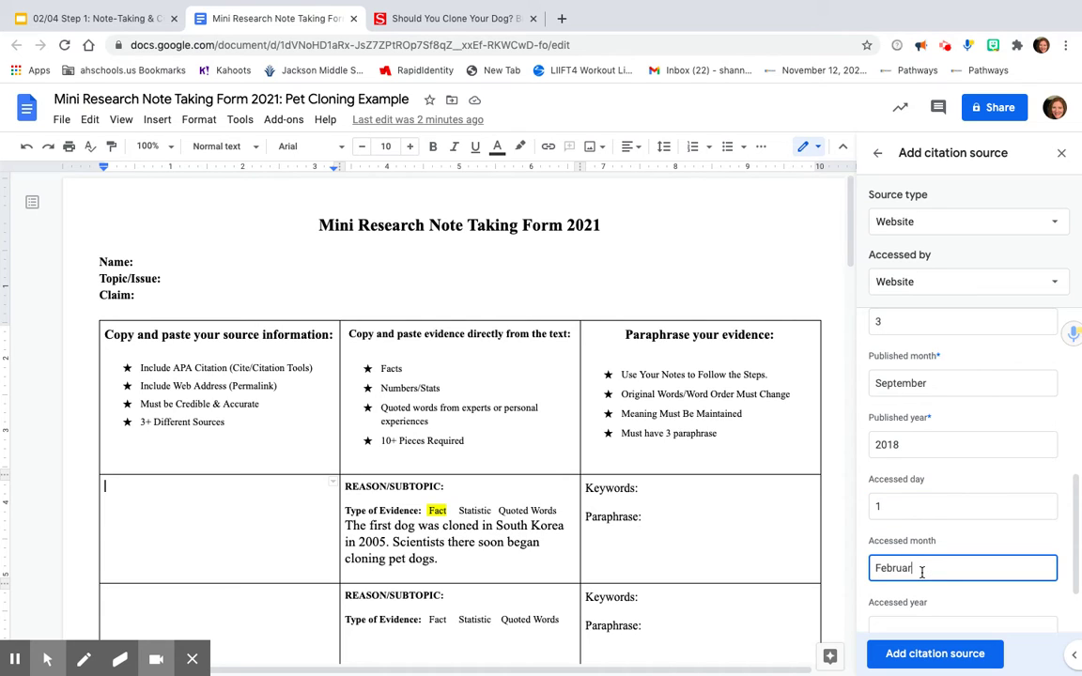
pyautogui.scroll(-2, 921, 571)
pyautogui.click(924, 537)
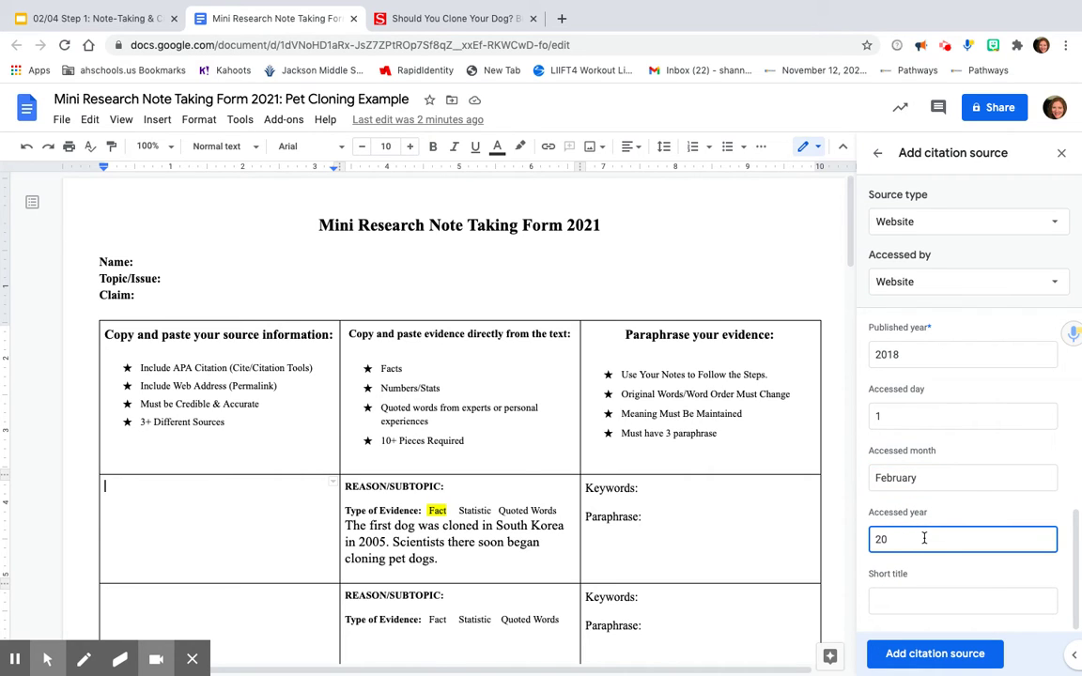
pyautogui.click(949, 650)
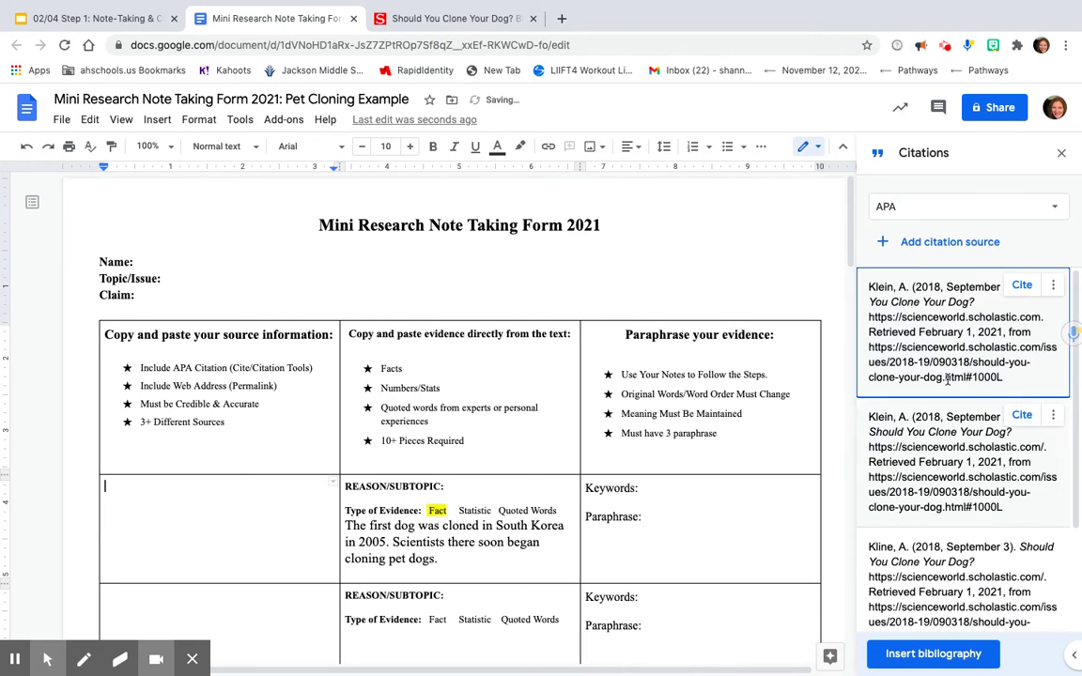
# Copy the full APA citation of "Should You Clone Your Dog?" into the source cell of the first evidence row
pyautogui.moveTo(1008, 380); pyautogui.dragTo(866, 287)
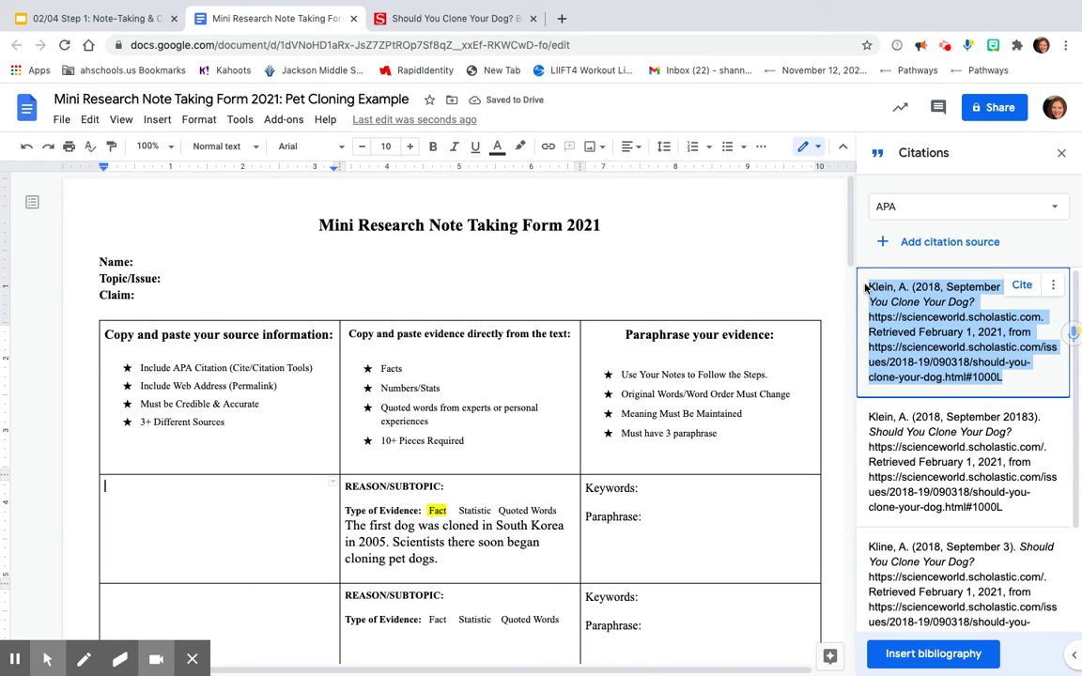
pyautogui.rightClick(138, 492)
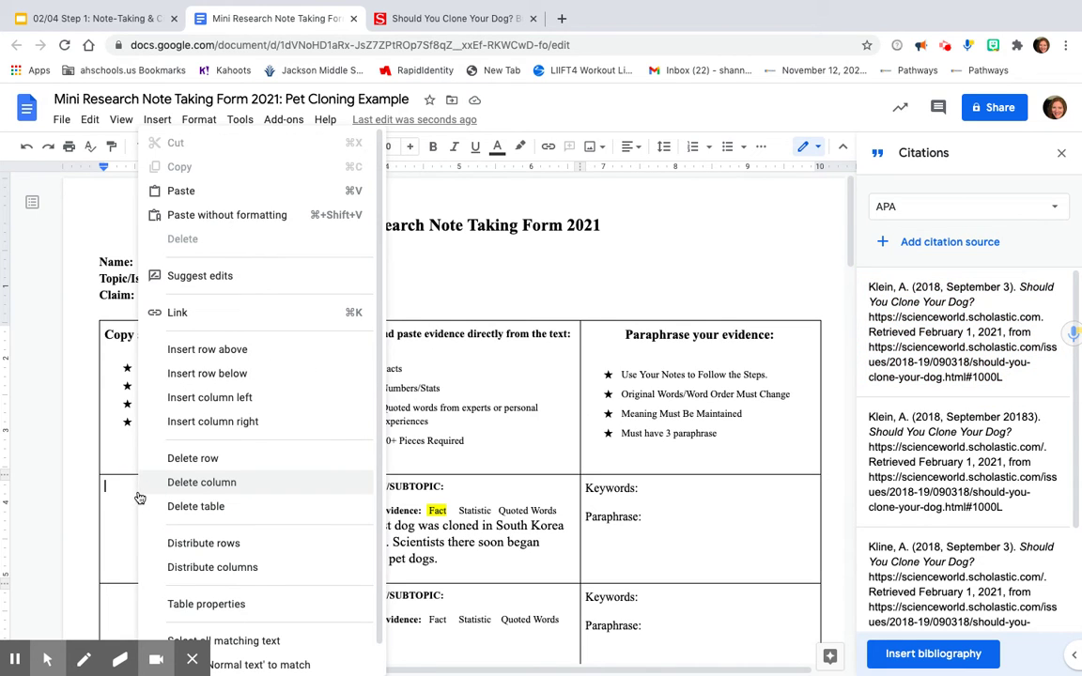
pyautogui.click(122, 490)
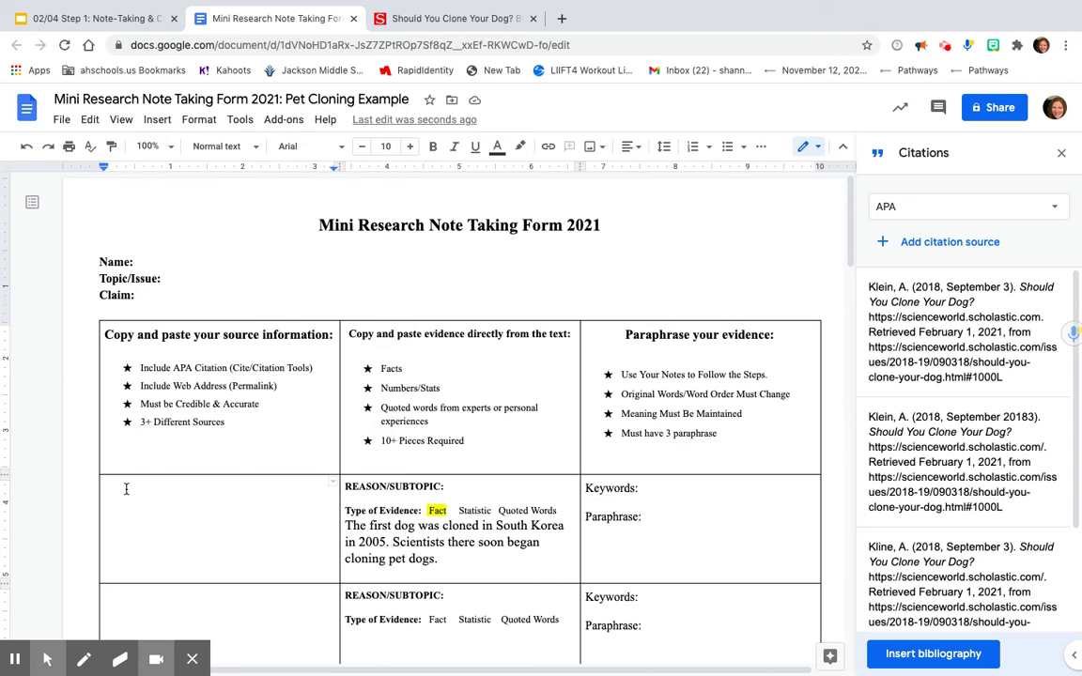
pyautogui.write('Klein, A. (2018, September 3). Should You Clone Your Dog? https://scienceworld.scholastic.com. Retrieved February 1, 2021, from https://scienceworld.scholastic.com/issues/2018-19/090318/should-you-clone-your-dog.html#1000L')
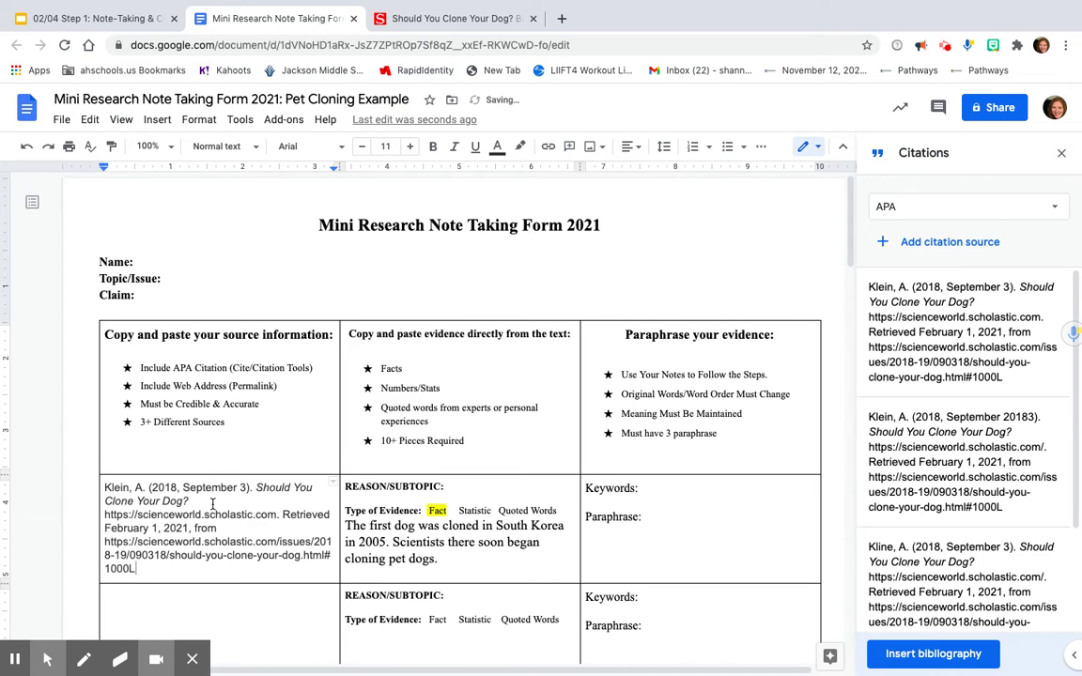
pyautogui.scroll(-3, 212, 504)
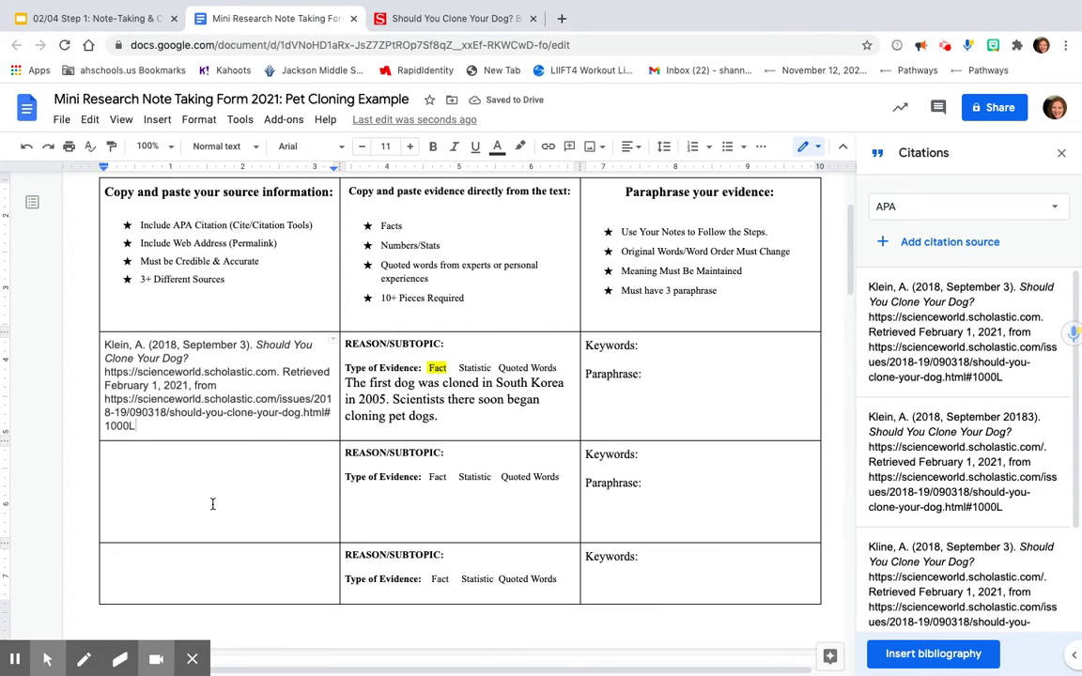
pyautogui.click(171, 485)
pyautogui.rightClick(151, 563)
pyautogui.click(551, 315)
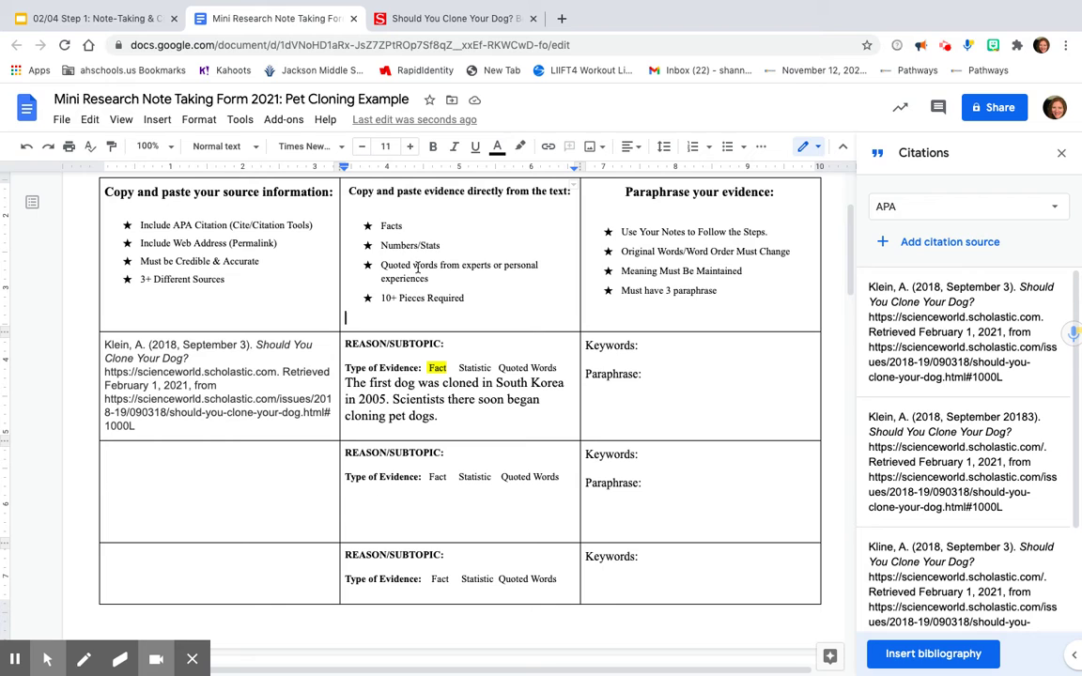
# Return to the Google results for "should you clone your pet?" and open the rover.com article "Would You Clone Your Dog? (People Totally Do)"
pyautogui.click(445, 23)
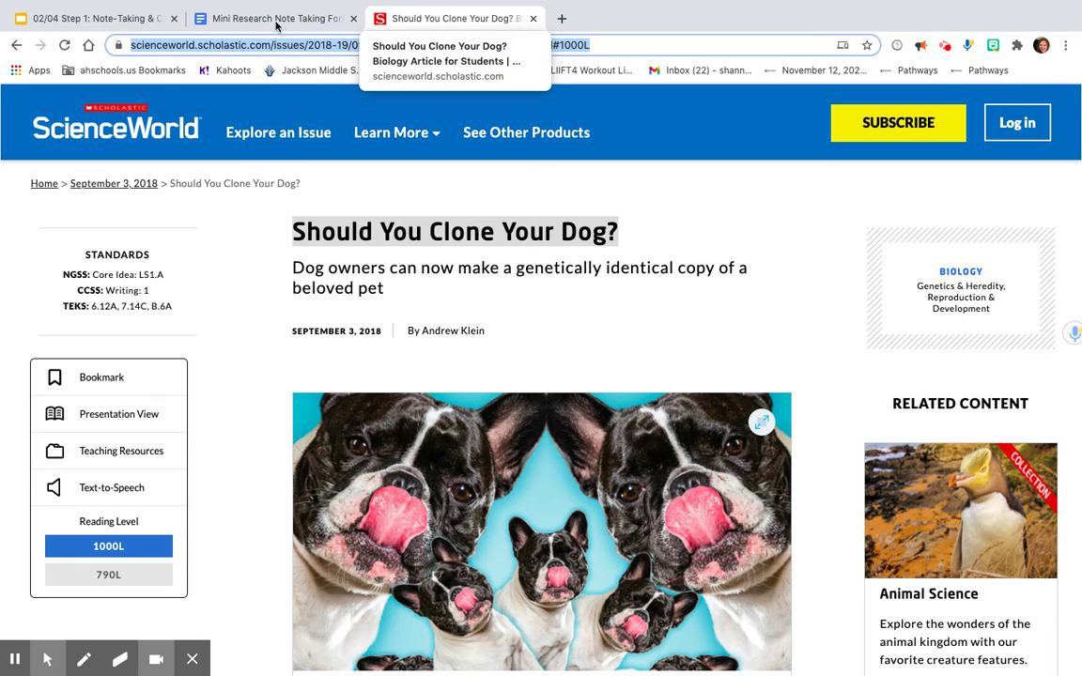
pyautogui.click(17, 46)
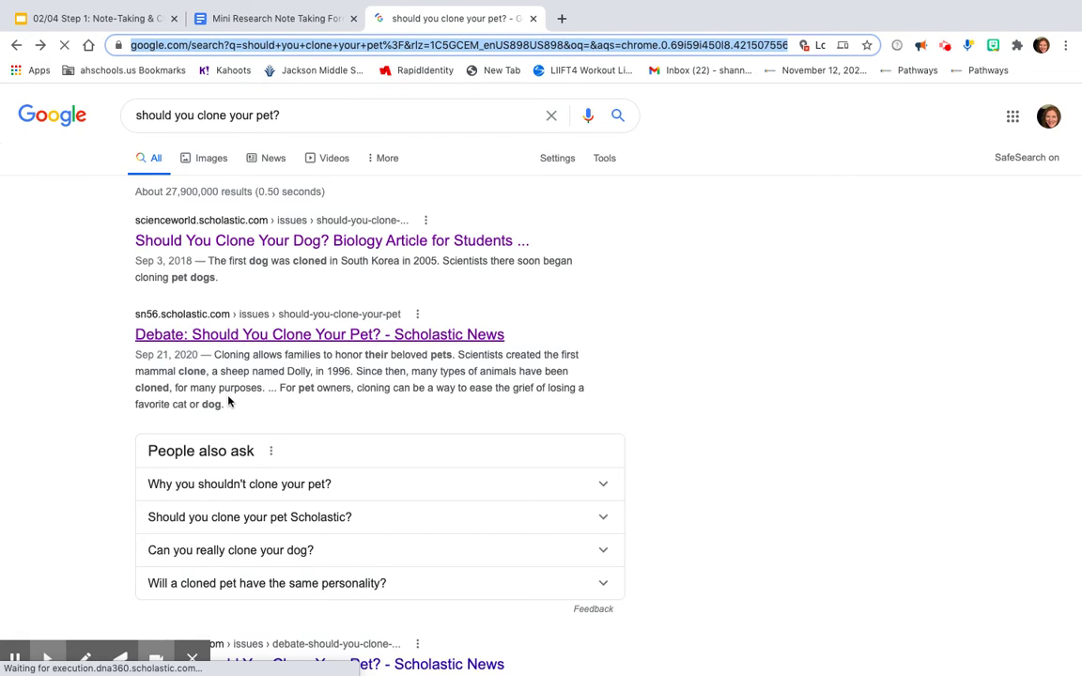
pyautogui.scroll(-5, 229, 401)
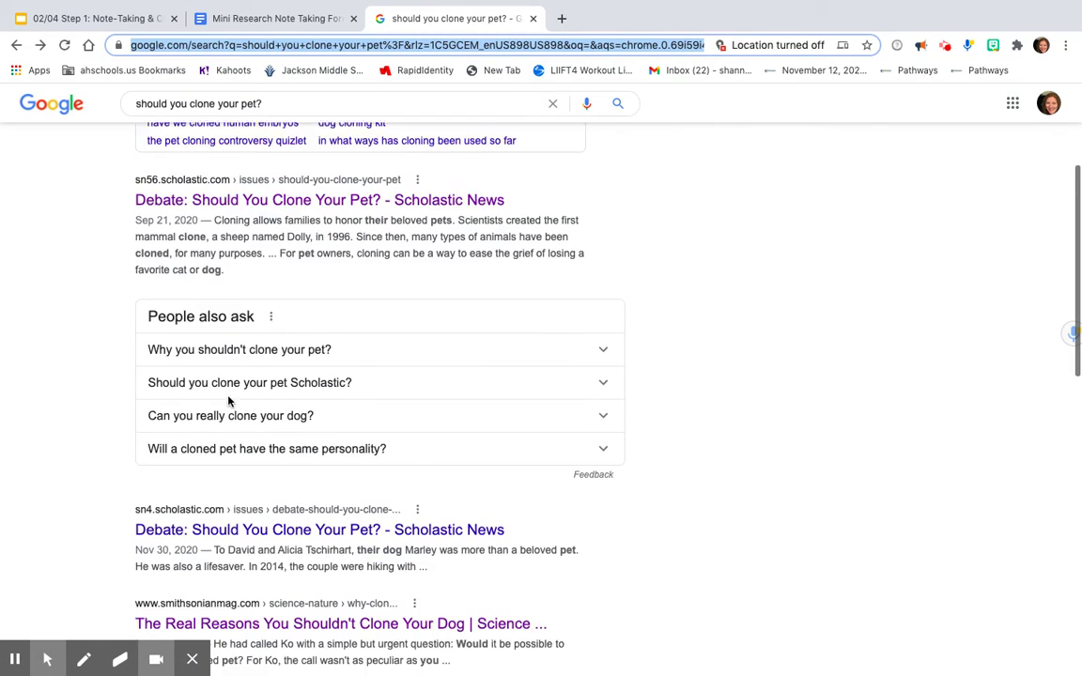
pyautogui.scroll(-5, 228, 401)
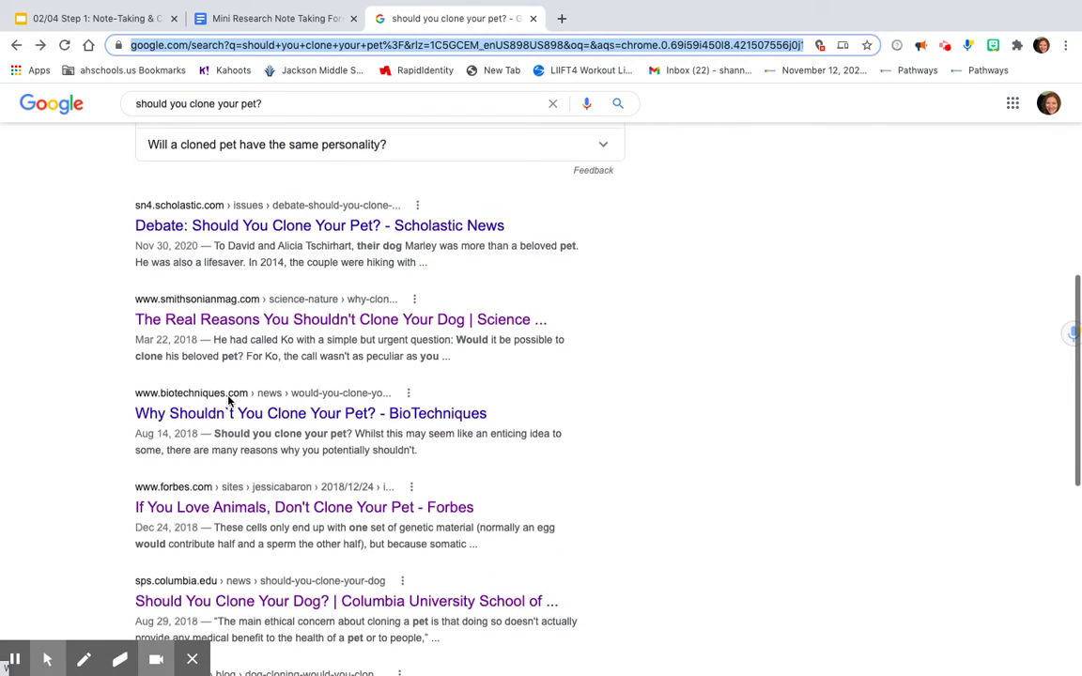
pyautogui.scroll(-4, 228, 401)
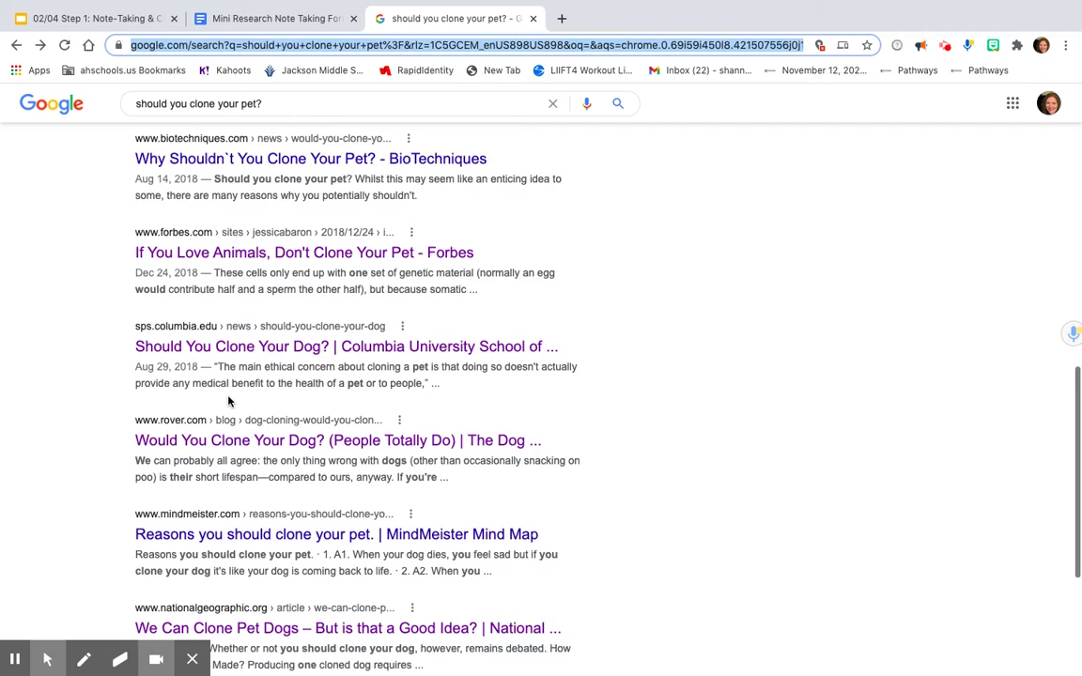
pyautogui.scroll(-1, 228, 401)
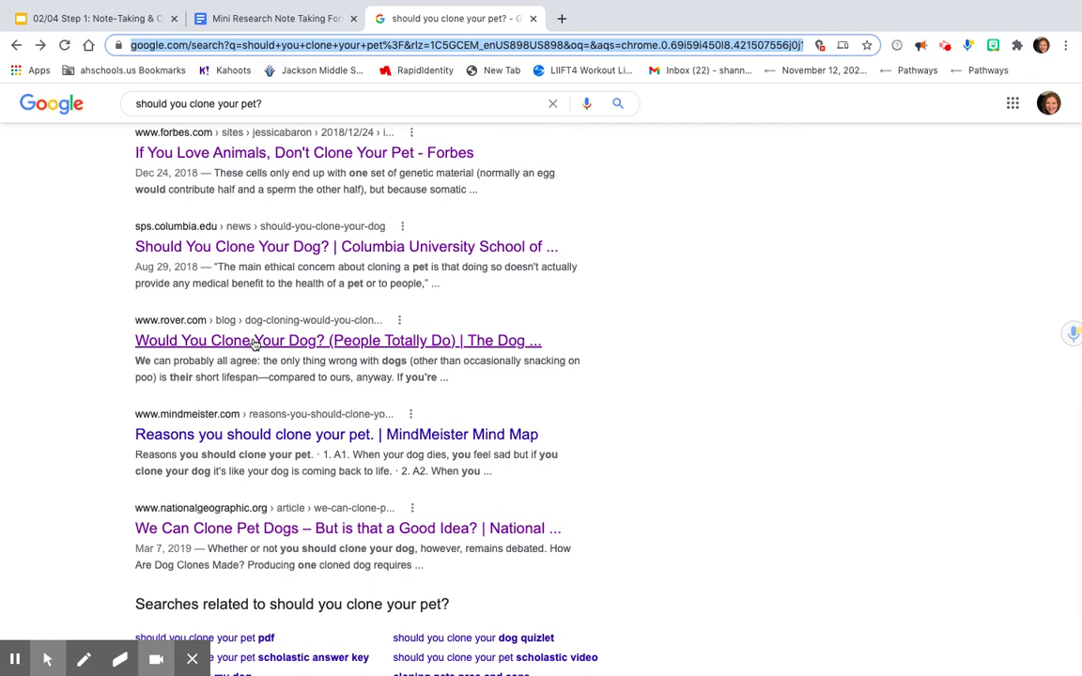
pyautogui.click(254, 342)
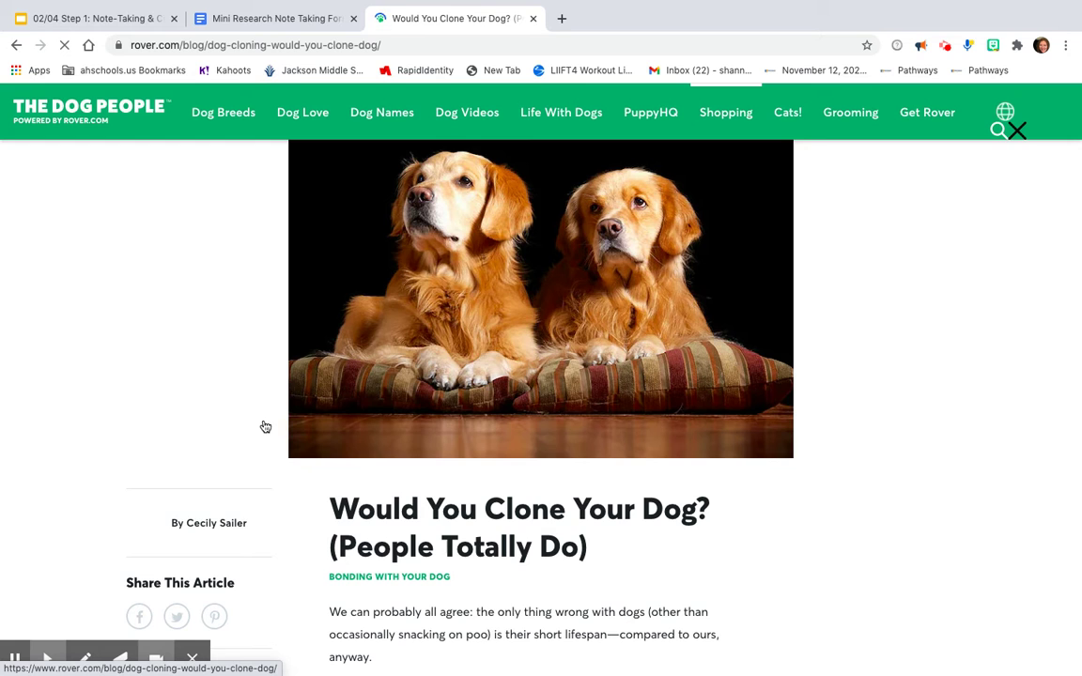
# Look over the opening of the rover.com article for its author and publication details, dismissing the discount wheel pop-up
pyautogui.scroll(-5, 266, 427)
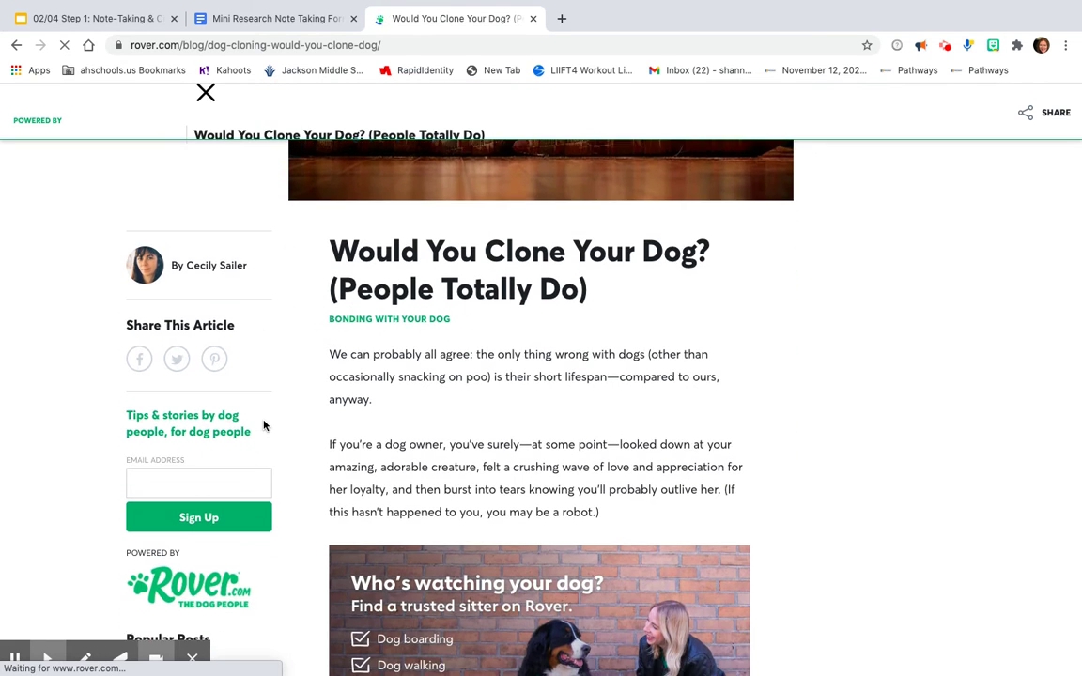
pyautogui.scroll(-2, 265, 423)
pyautogui.scroll(-5, 264, 423)
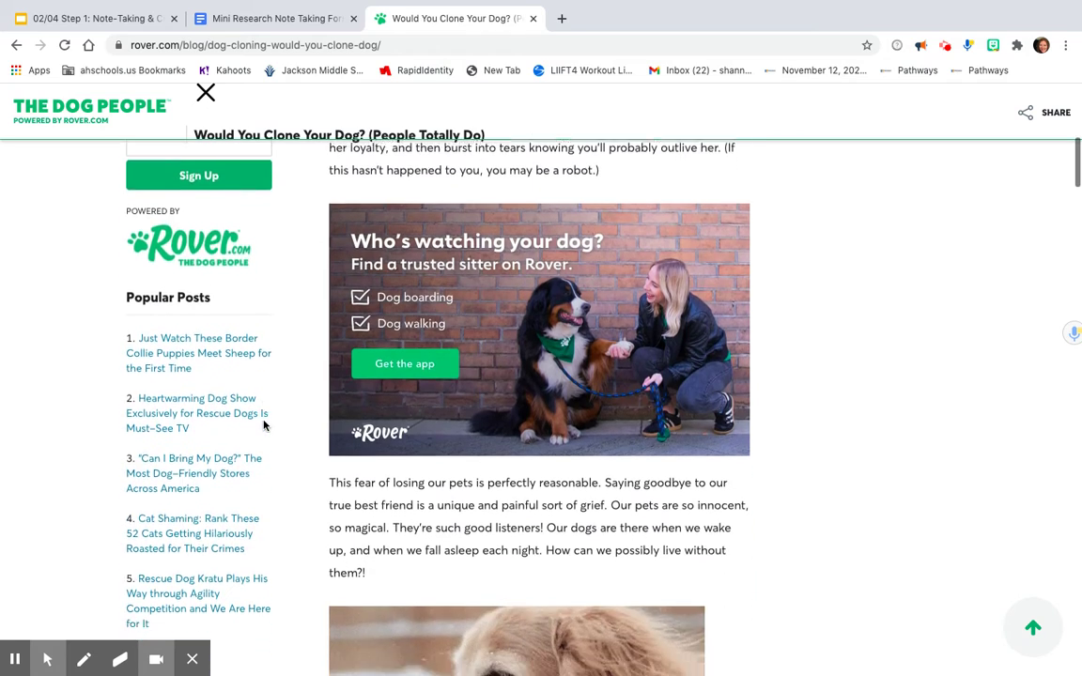
pyautogui.scroll(-3, 264, 425)
pyautogui.scroll(10, 264, 426)
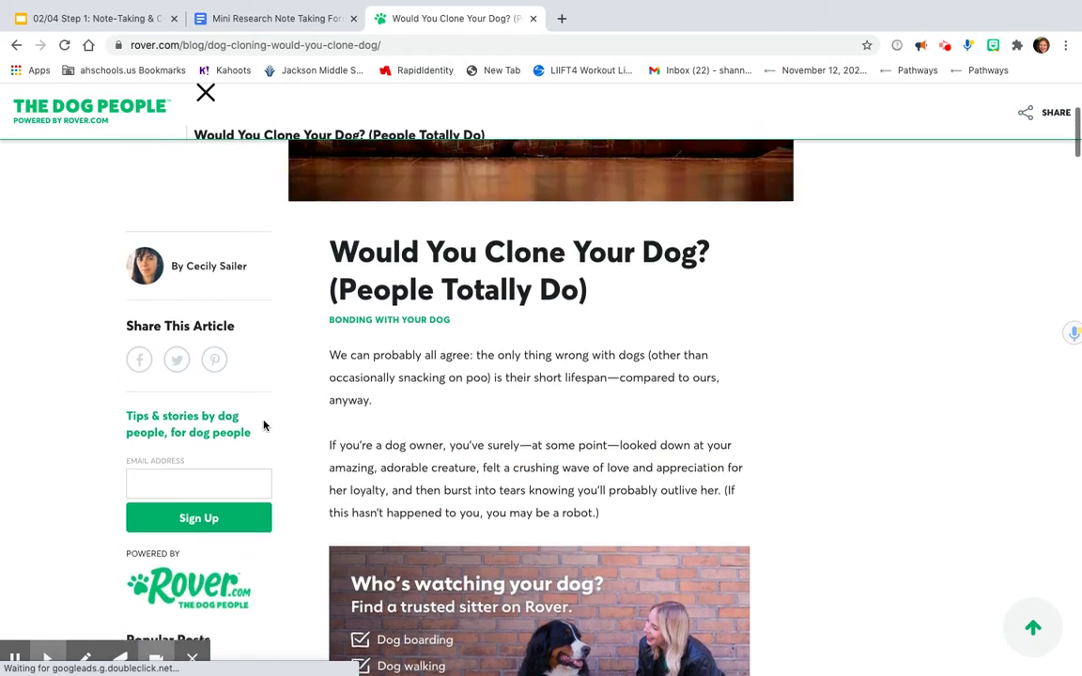
pyautogui.scroll(3, 264, 425)
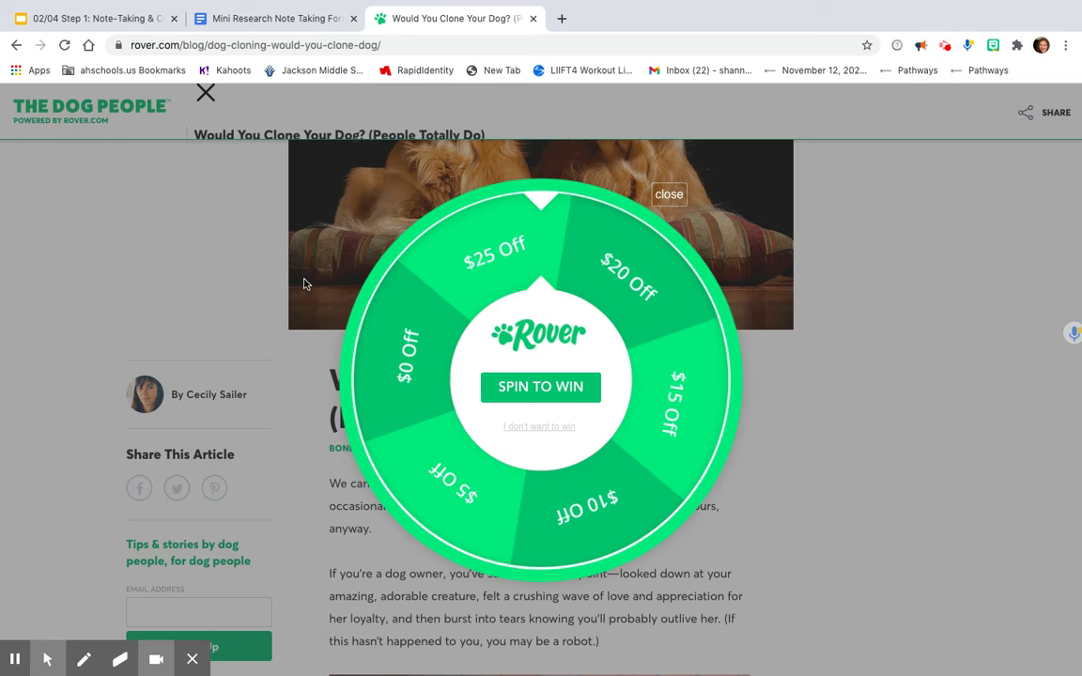
pyautogui.click(668, 196)
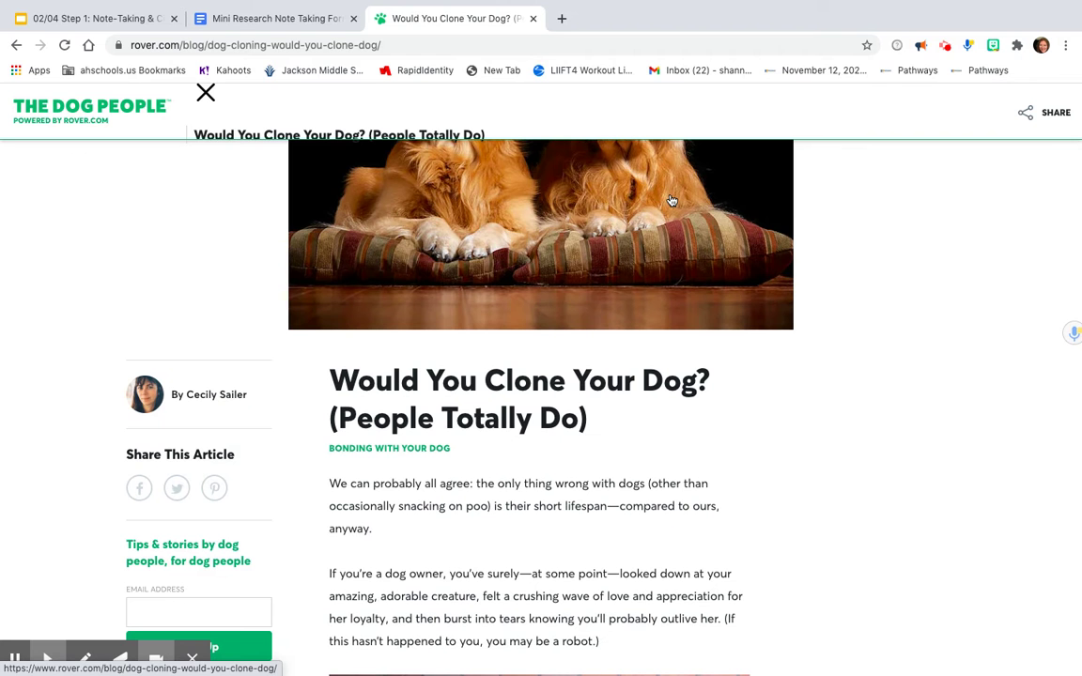
pyautogui.scroll(3, 185, 366)
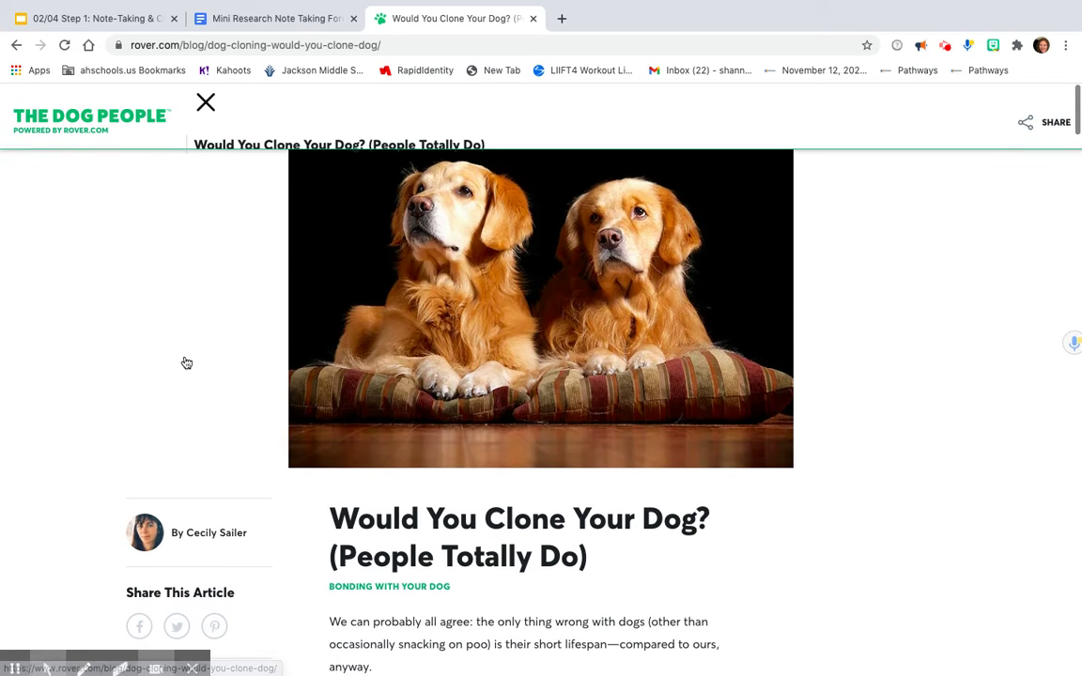
# Return to the note-taking form and start a new citation source with Website as the source type
pyautogui.click(251, 28)
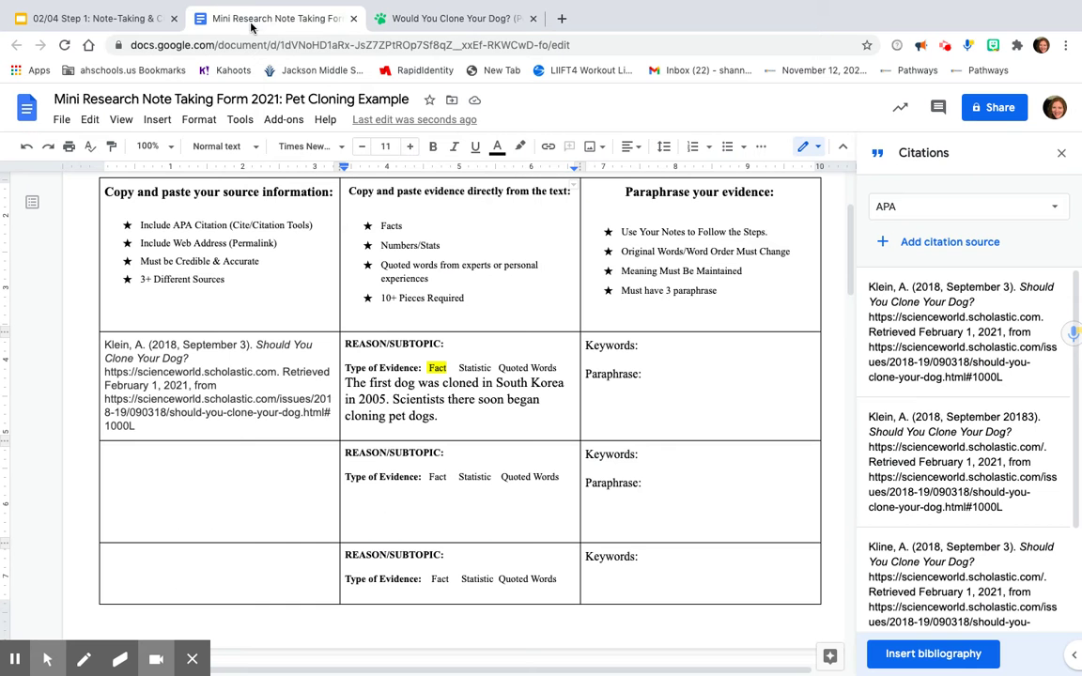
pyautogui.click(918, 246)
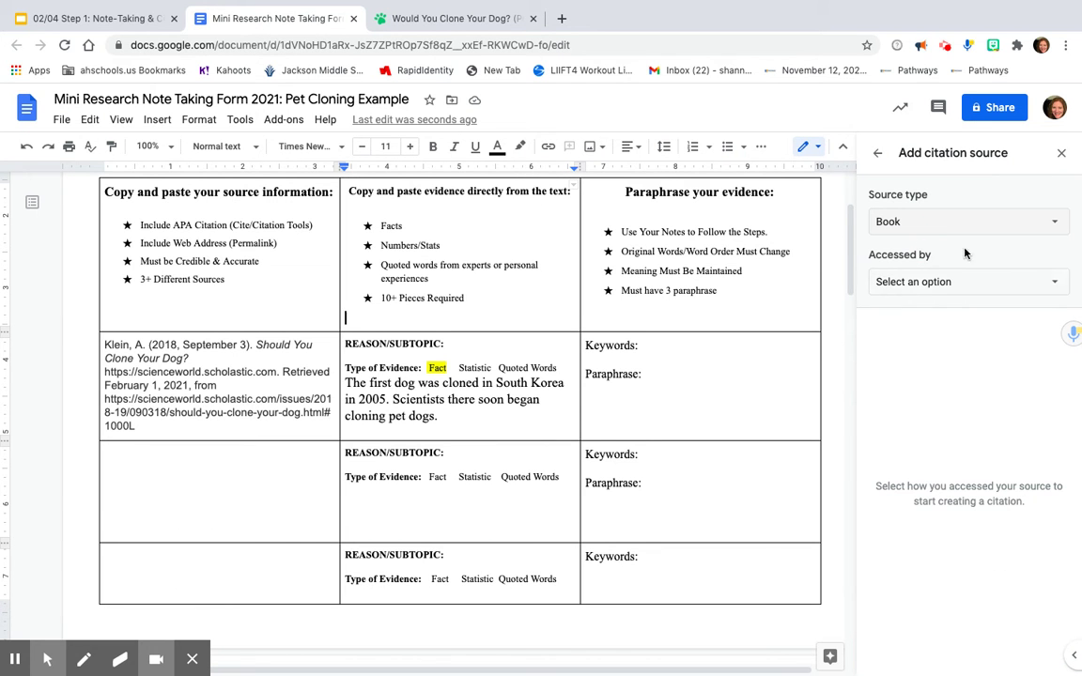
pyautogui.click(1049, 224)
pyautogui.click(931, 315)
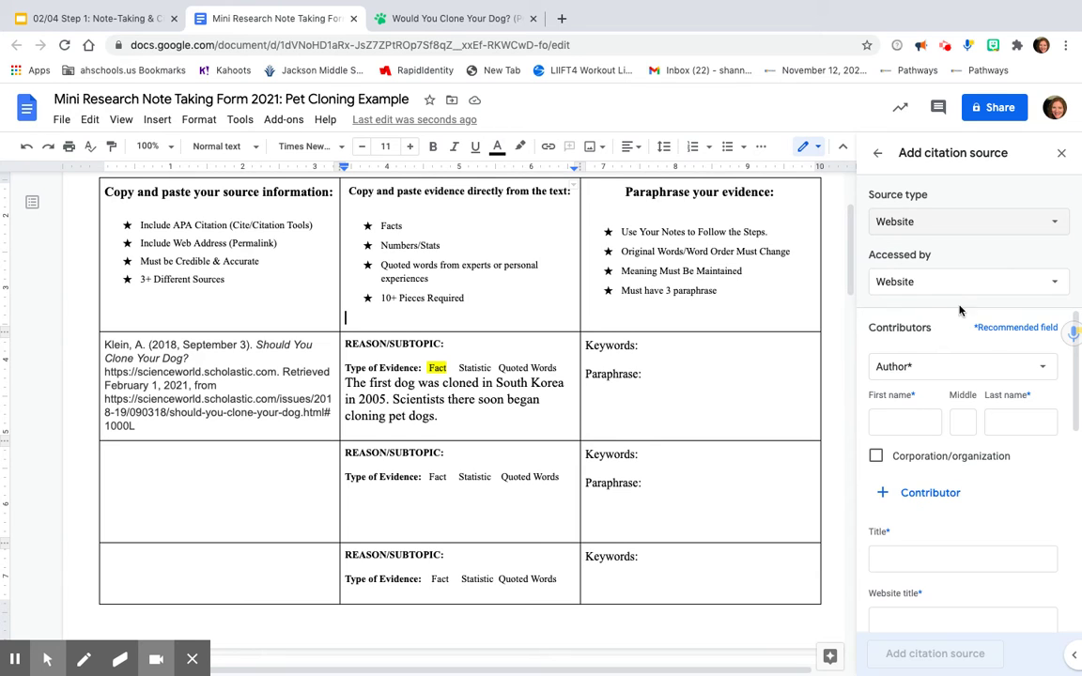
# Enter the rover.com article author's first and last name as the citation's contributor
pyautogui.click(899, 420)
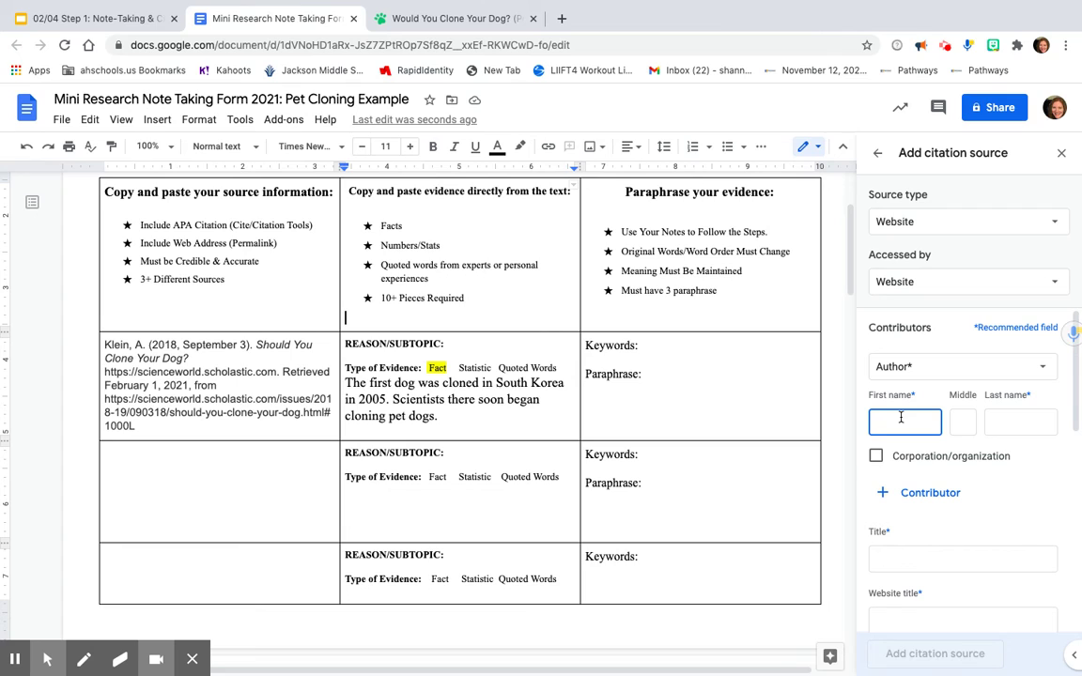
pyautogui.write('Cecily')
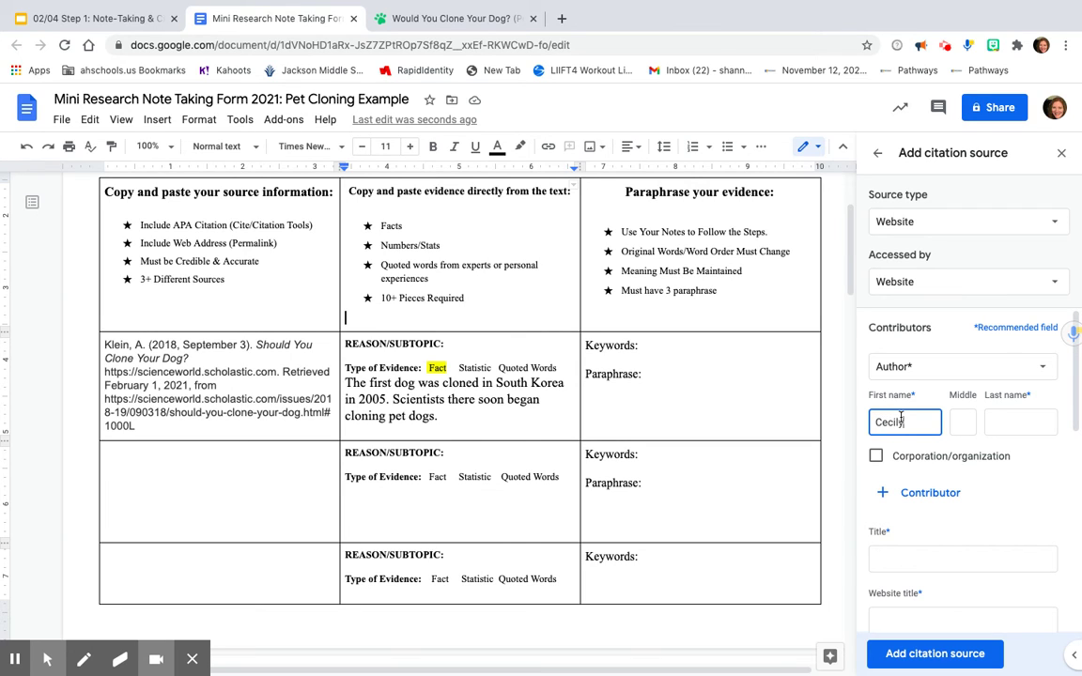
pyautogui.press('Tab')
pyautogui.press('Tab')
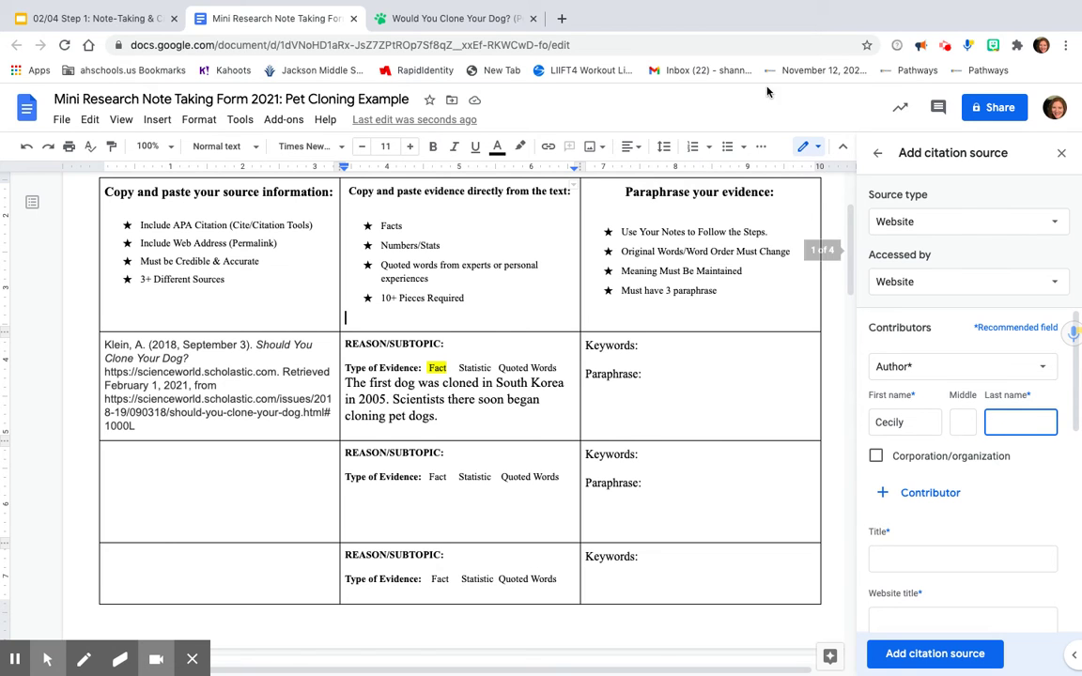
pyautogui.click(447, 19)
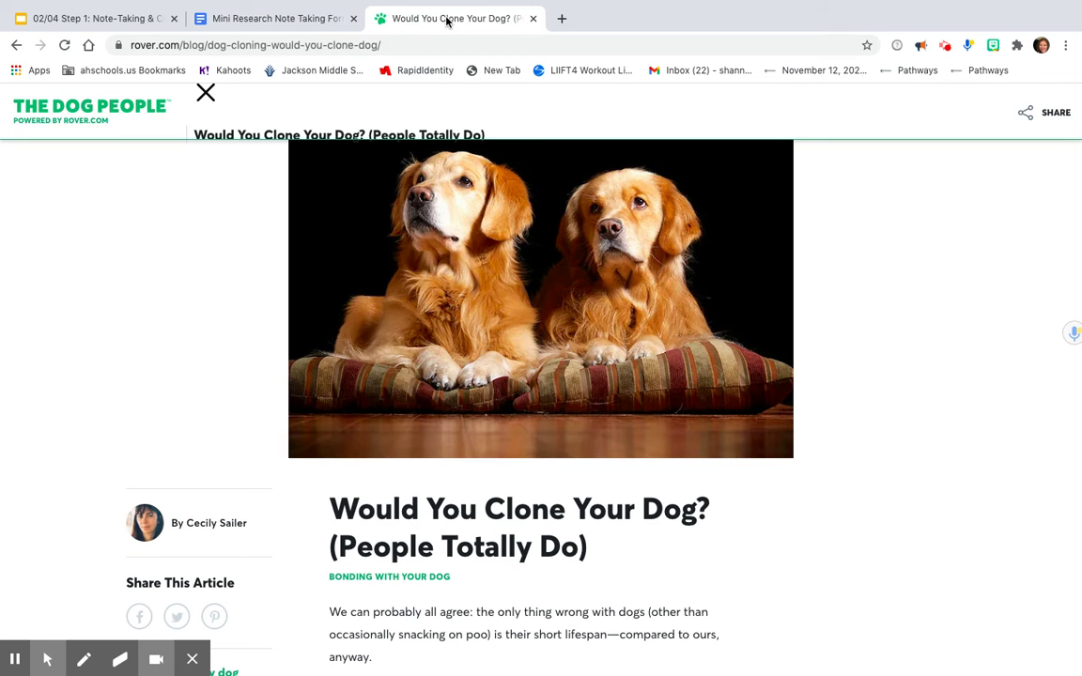
pyautogui.click(241, 19)
pyautogui.write('Sailer')
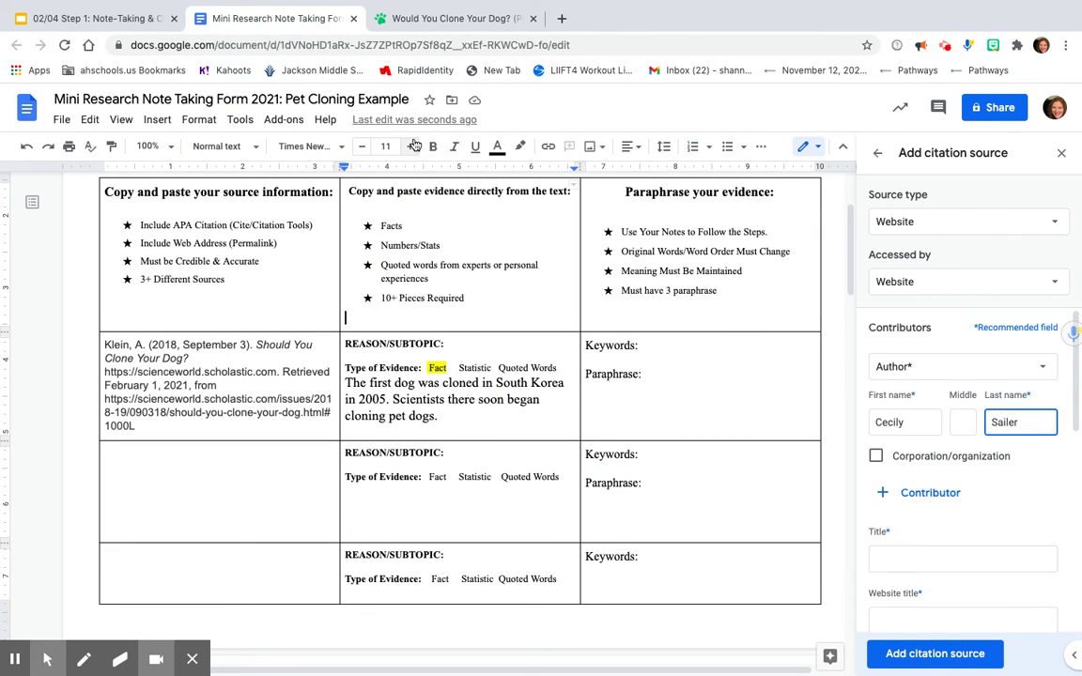
# Examine the rover.com article from its heading down to the page footer for a publication date
pyautogui.click(416, 18)
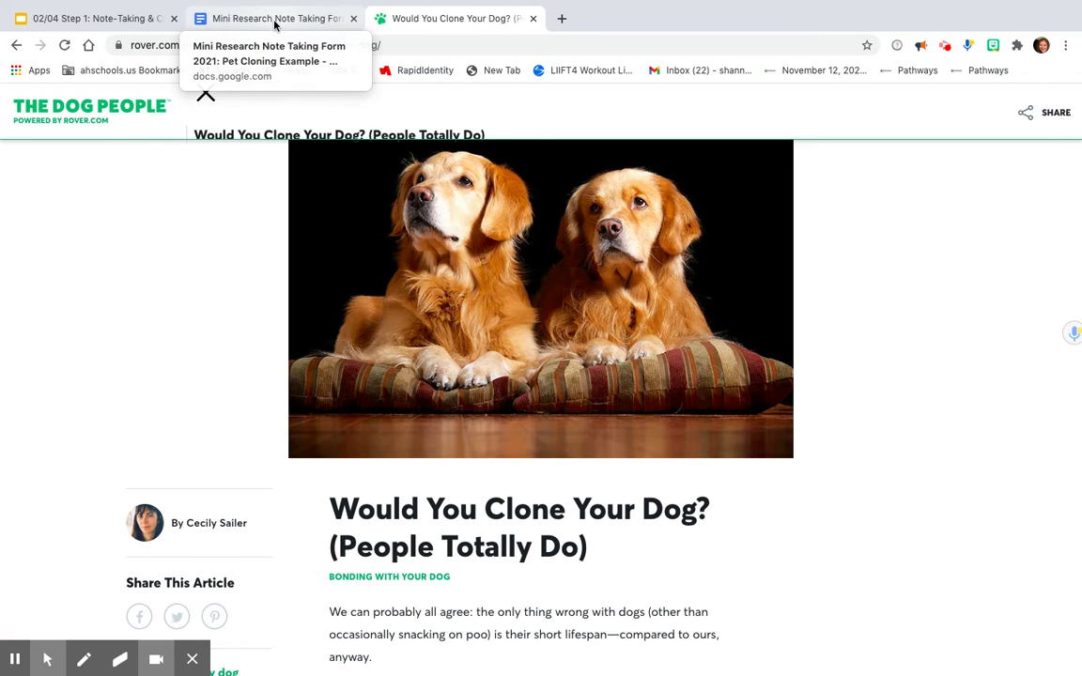
pyautogui.scroll(-4, 299, 275)
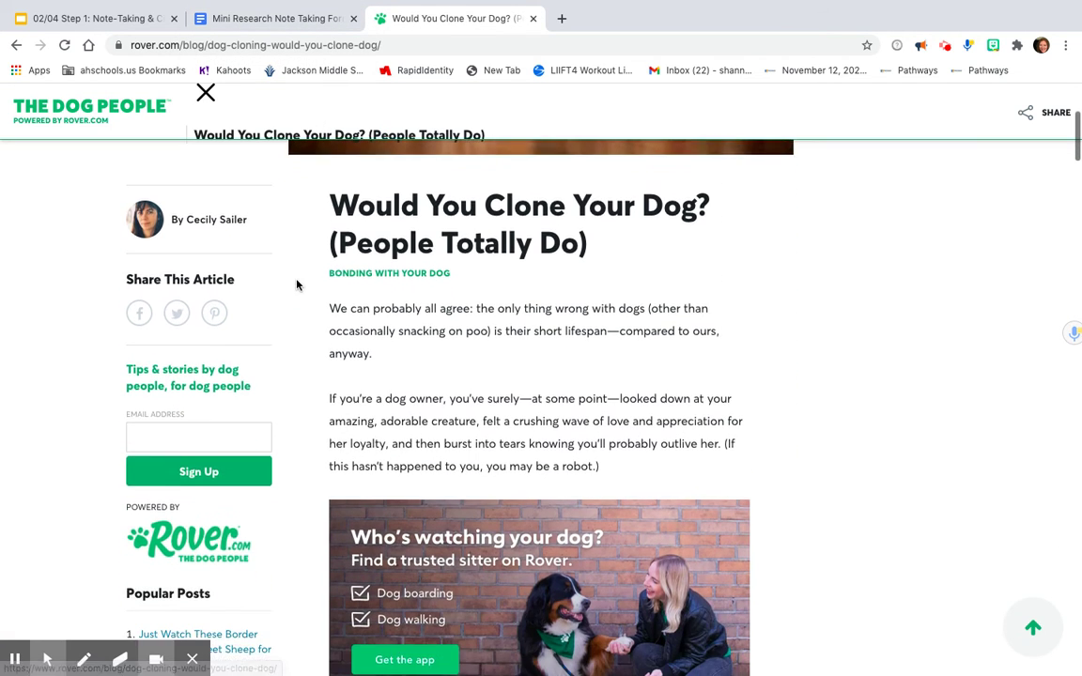
pyautogui.scroll(4, 296, 284)
pyautogui.scroll(-7, 297, 285)
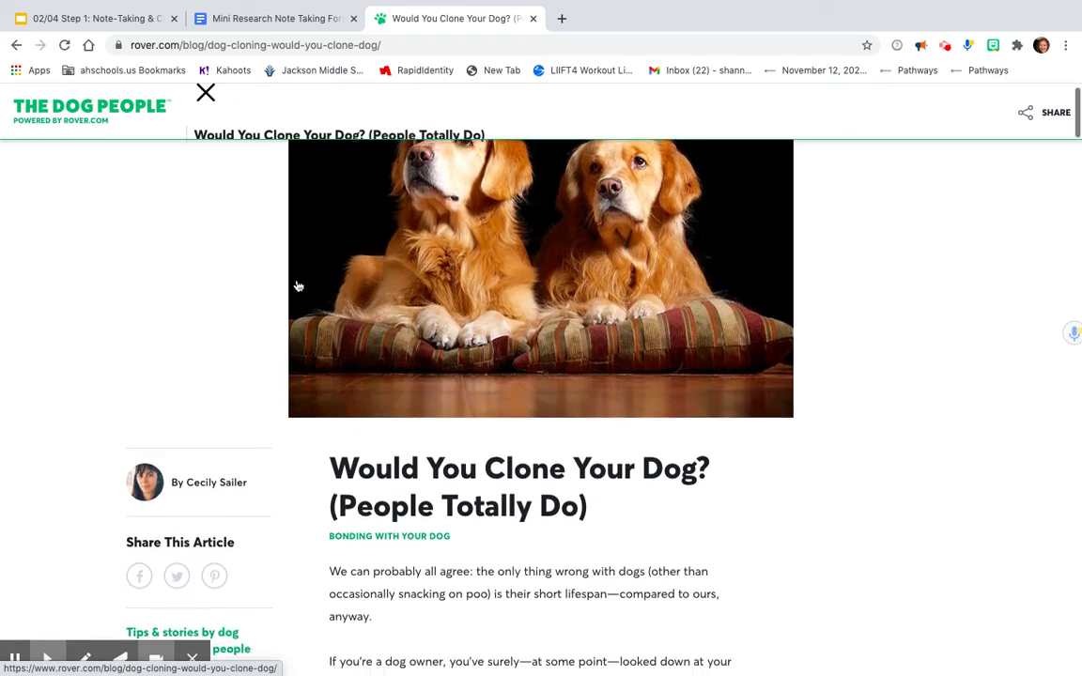
pyautogui.scroll(-12, 297, 284)
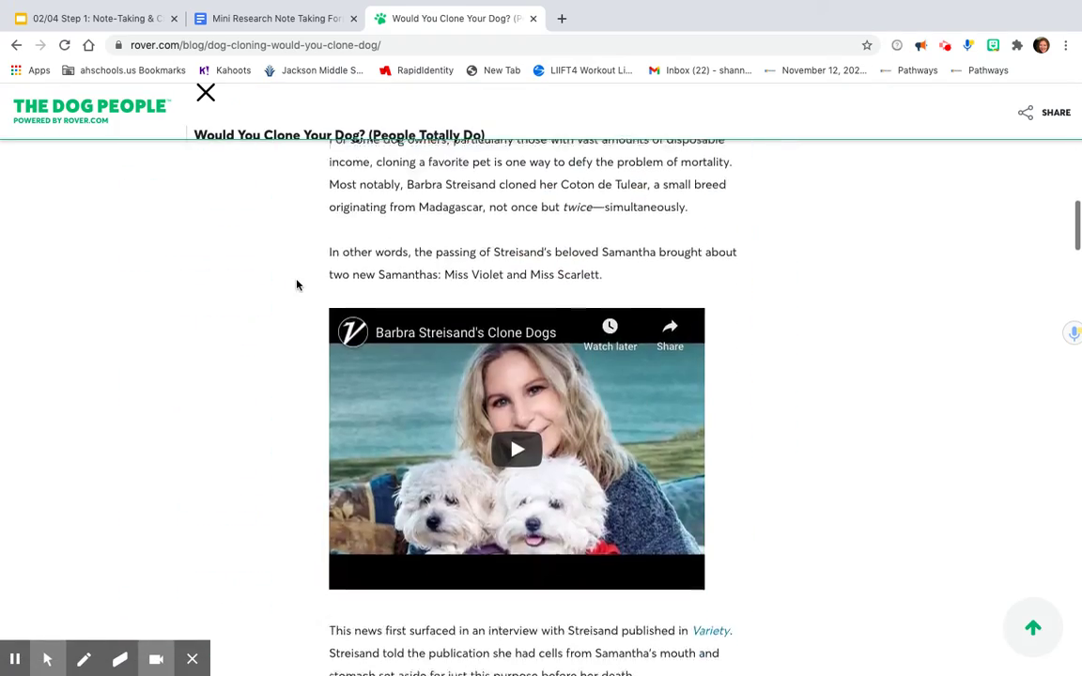
pyautogui.scroll(-20, 296, 285)
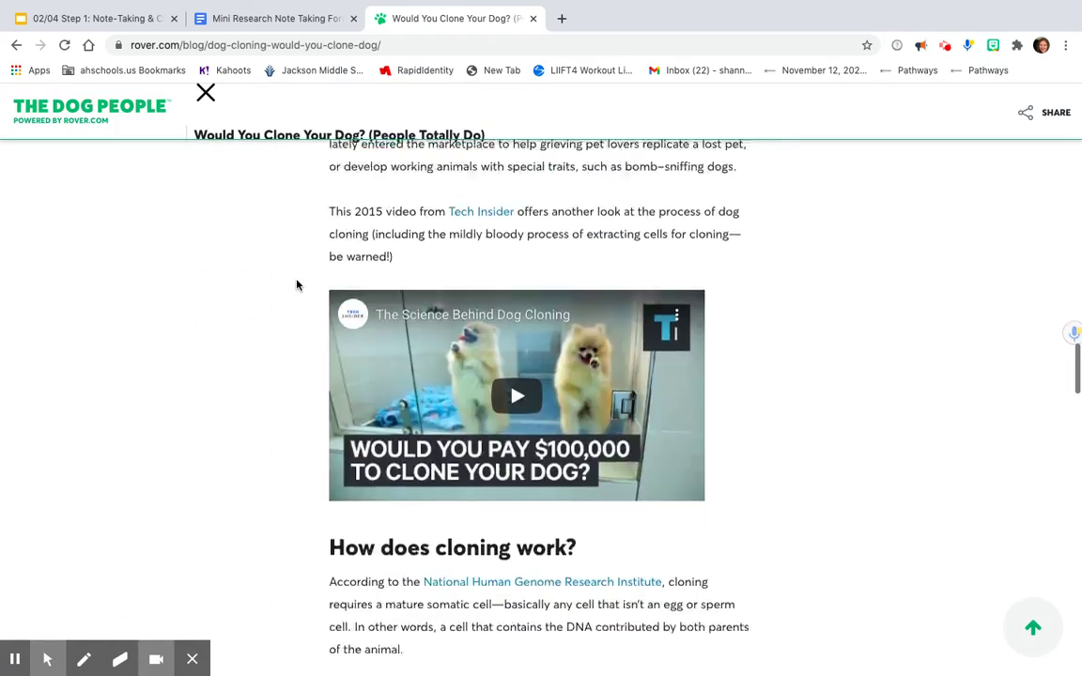
pyautogui.scroll(-20, 296, 285)
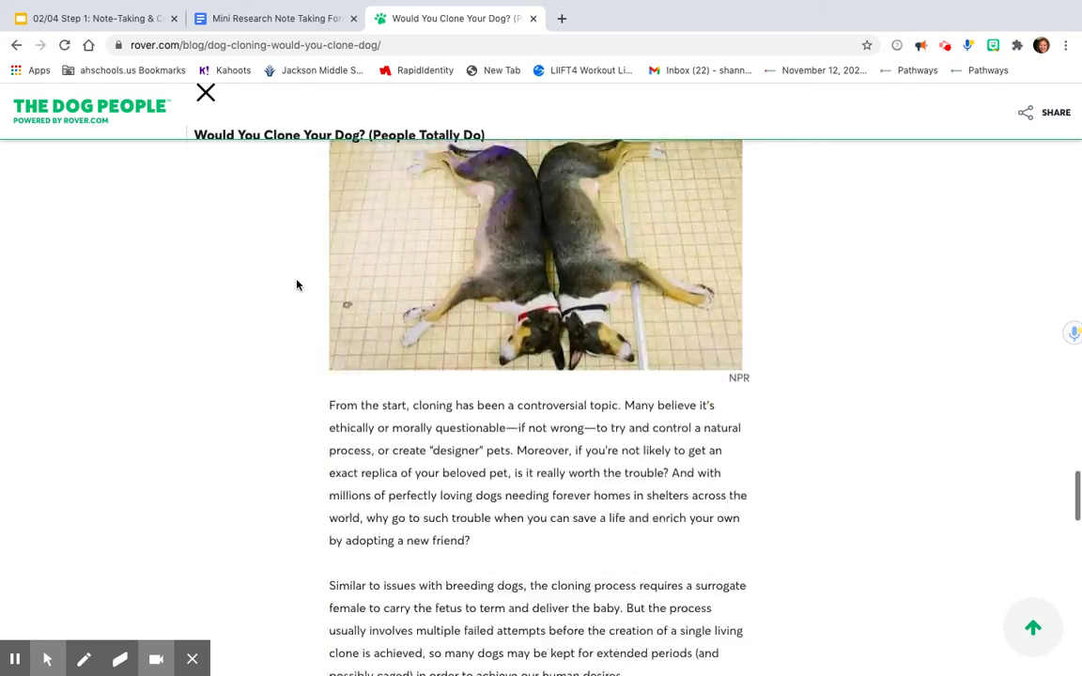
pyautogui.scroll(-15, 296, 284)
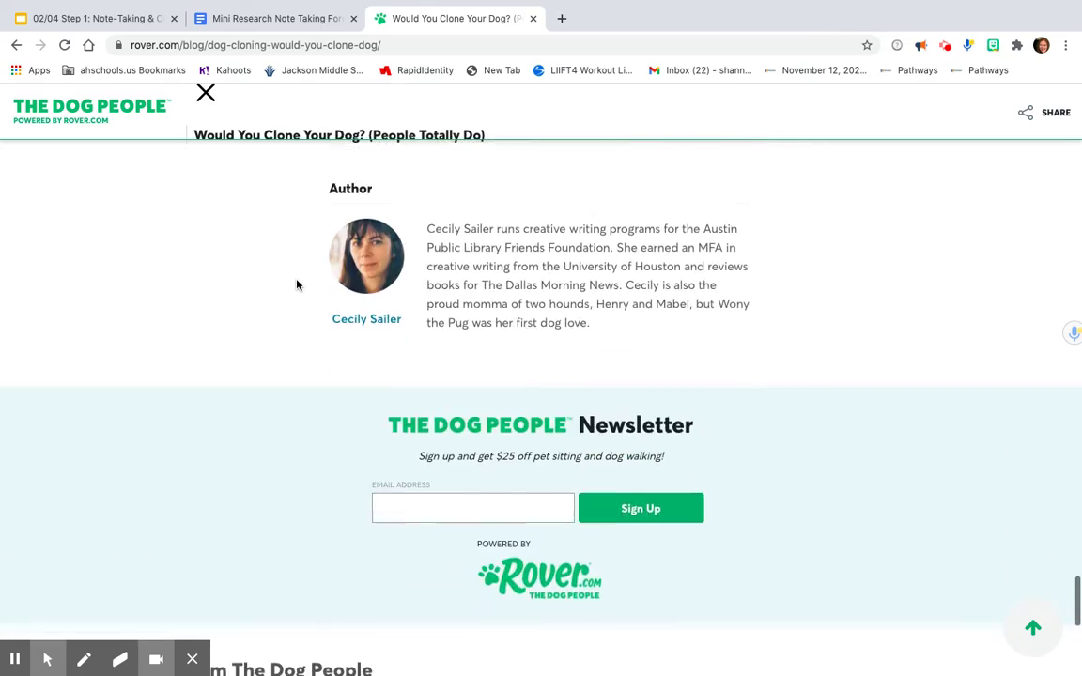
pyautogui.scroll(-4, 296, 285)
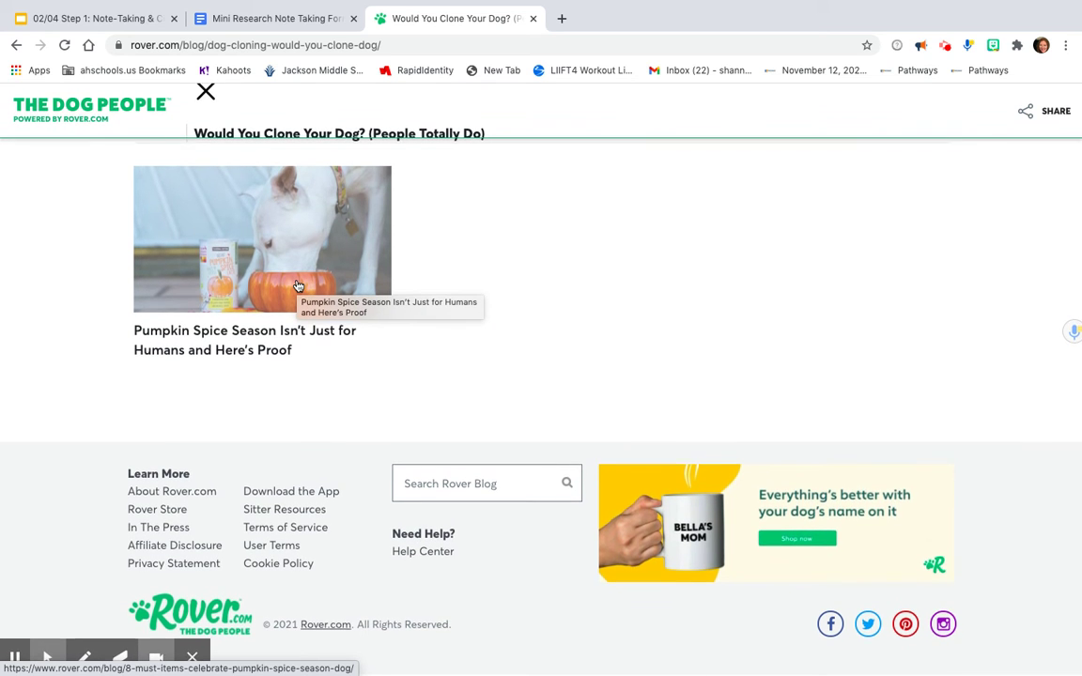
pyautogui.scroll(2, 297, 285)
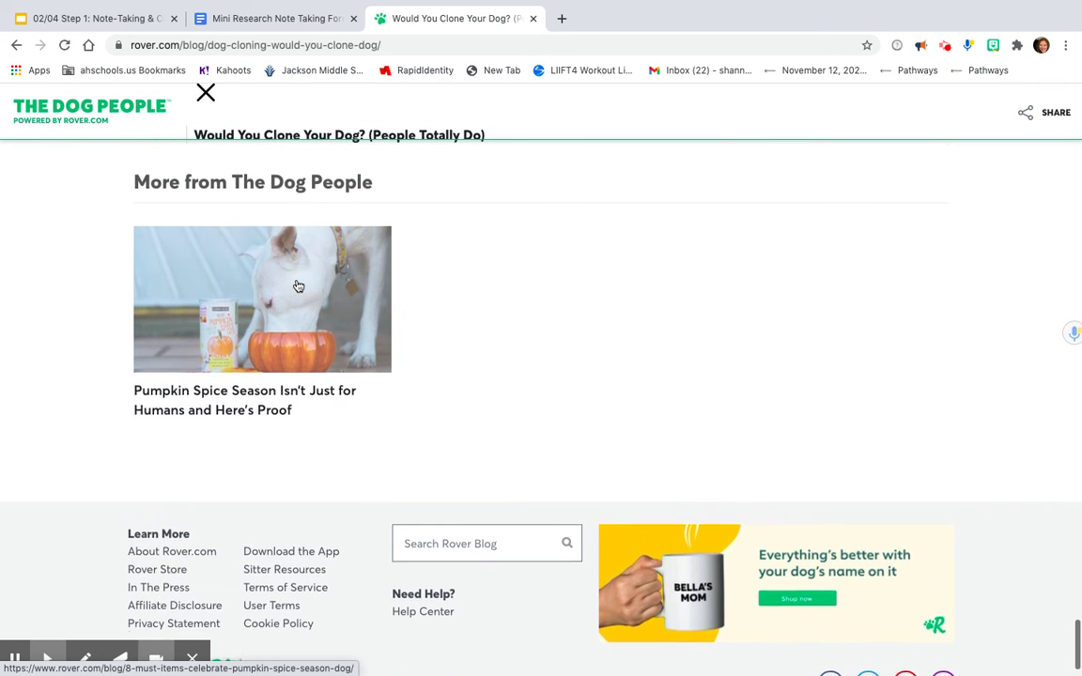
pyautogui.scroll(10, 297, 284)
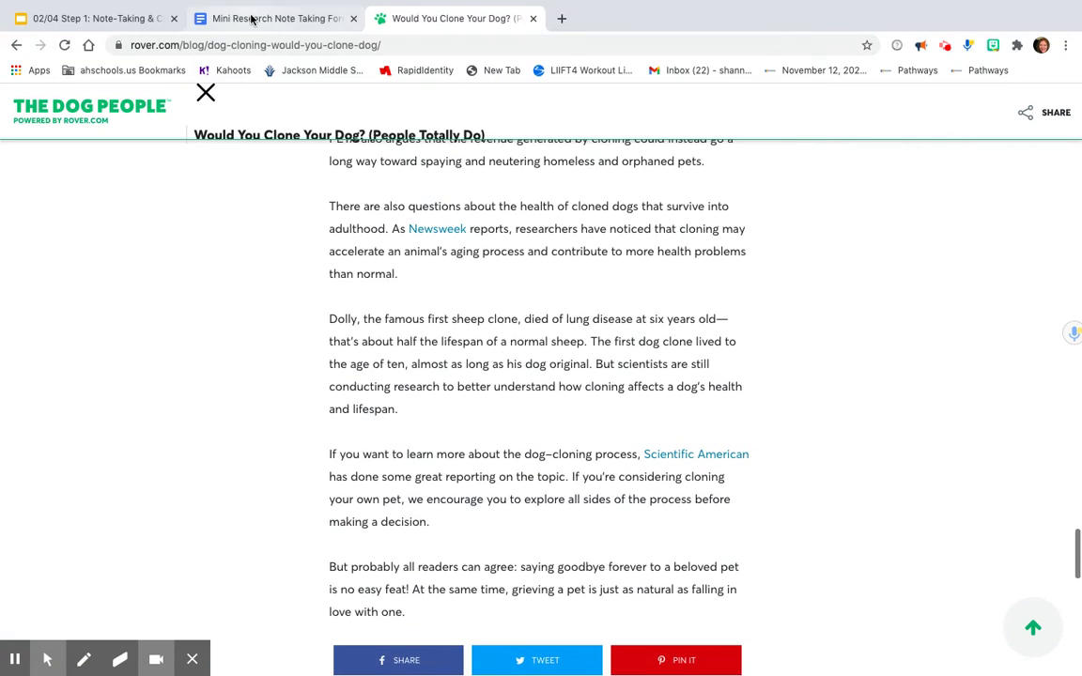
# Copy the article heading "Would You Clone Your Dog? (People Totally Do)" into the citation's title
pyautogui.click(252, 18)
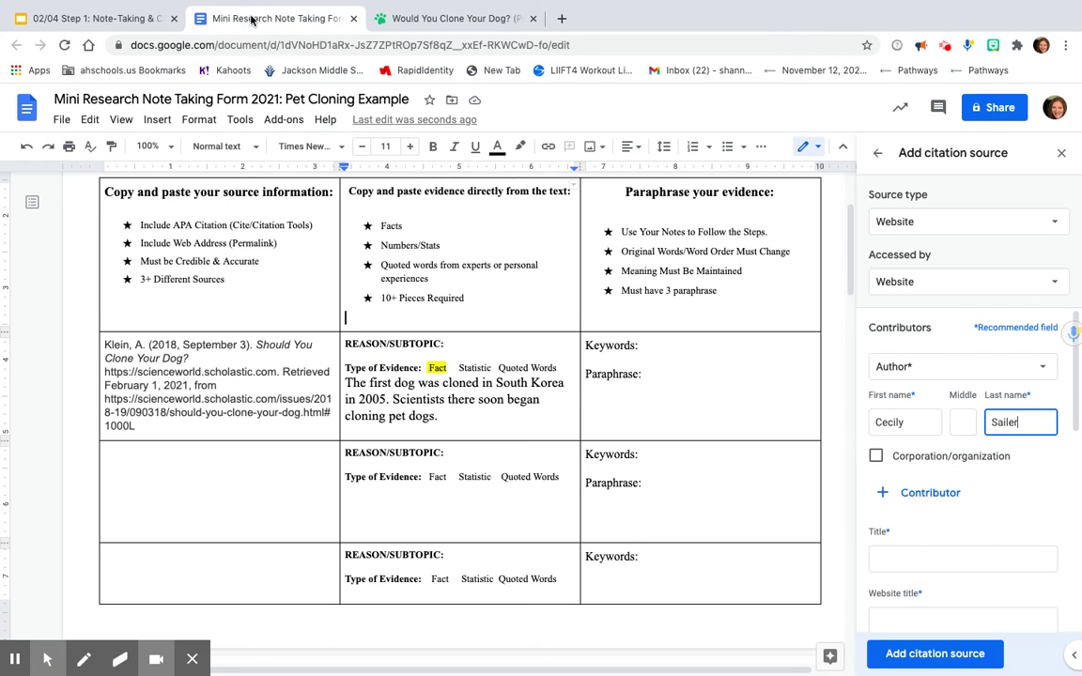
pyautogui.click(894, 554)
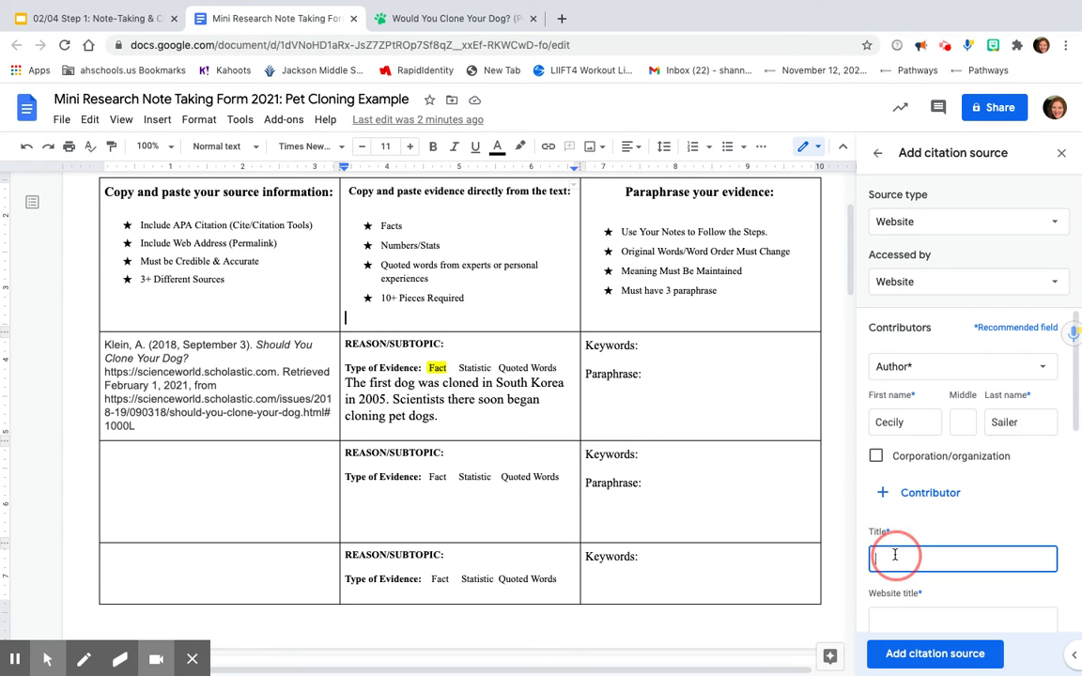
pyautogui.click(451, 21)
pyautogui.scroll(15, 435, 314)
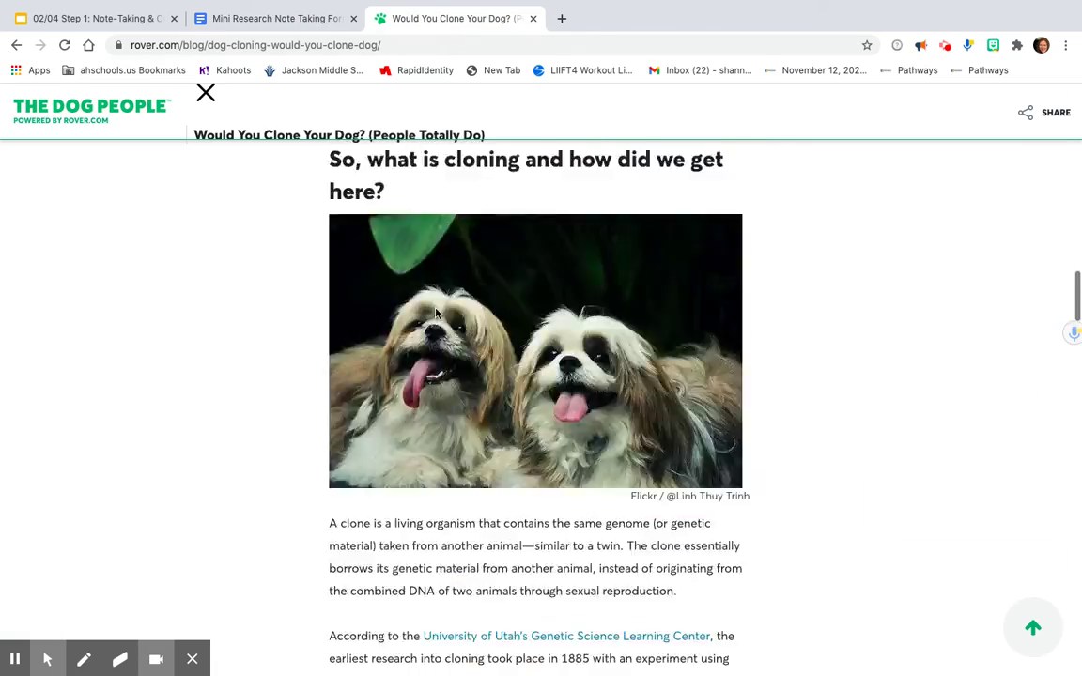
pyautogui.scroll(8, 434, 314)
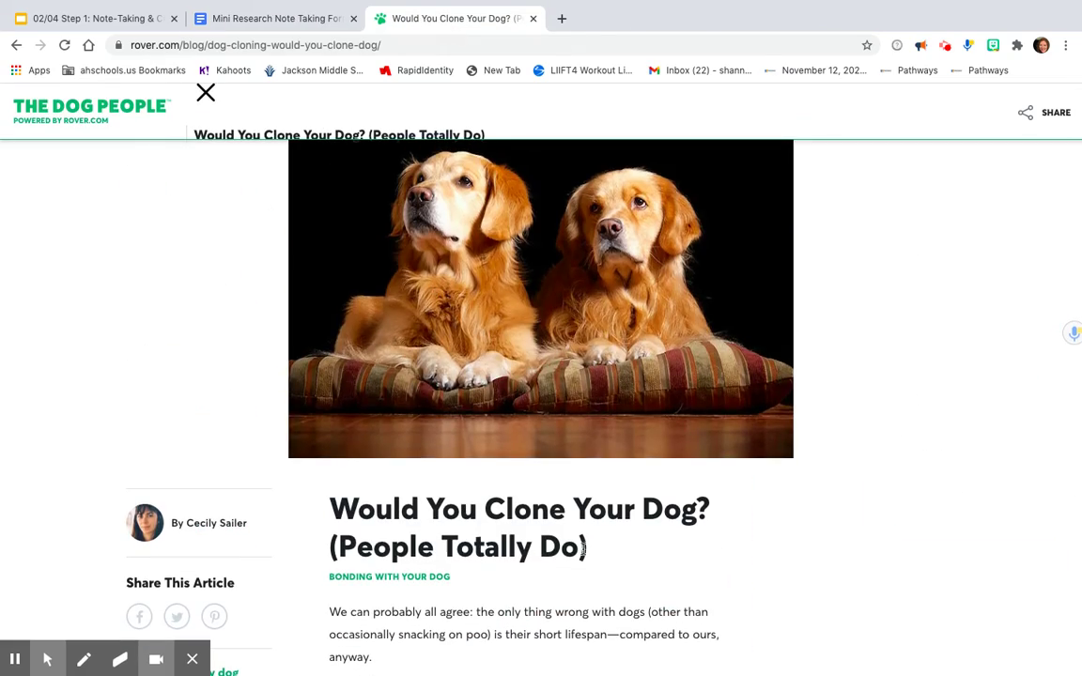
pyautogui.moveTo(585, 550)
pyautogui.mouseDown()
pyautogui.moveTo(357, 507)
pyautogui.moveTo(328, 514)
pyautogui.mouseUp()
pyautogui.hotkey('ctrl', 'c')
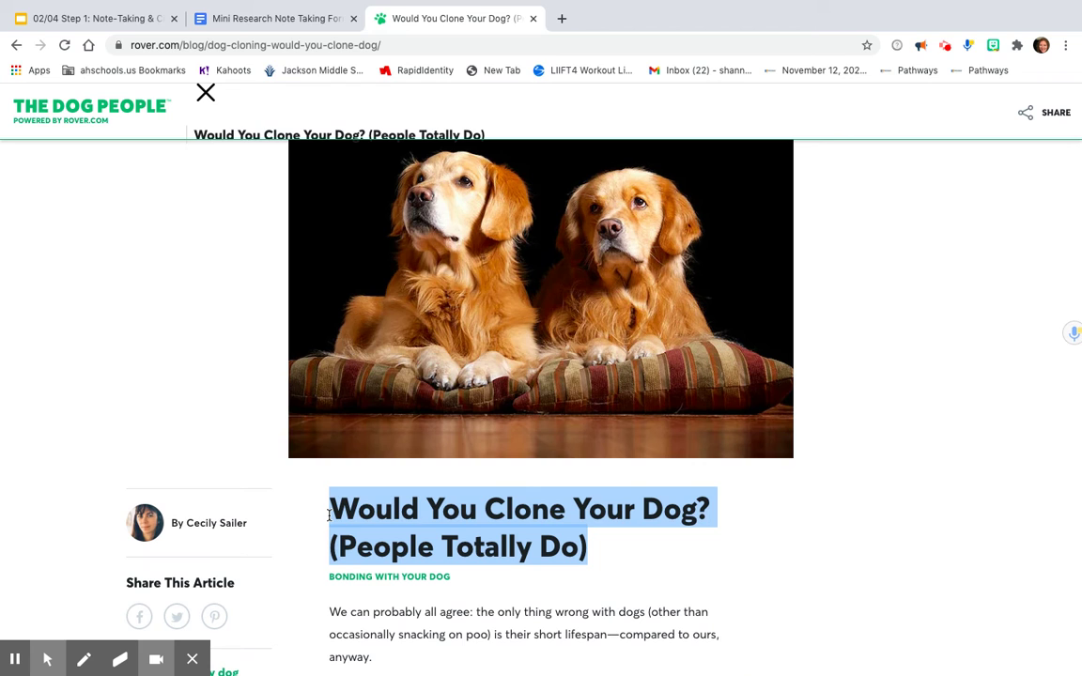
pyautogui.click(250, 21)
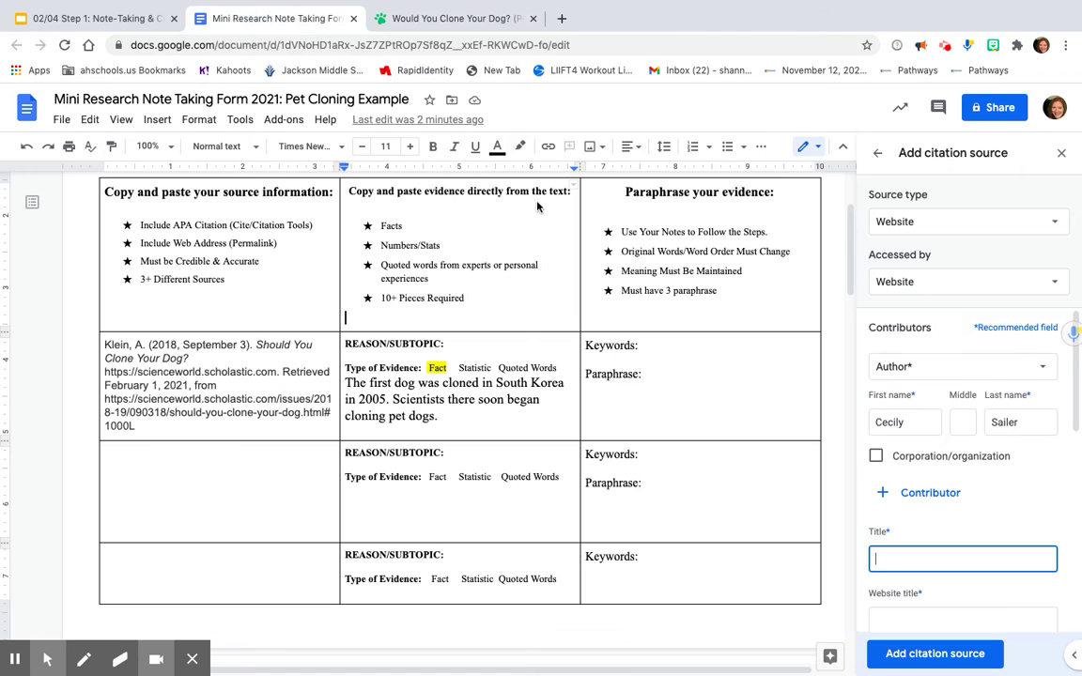
pyautogui.hotkey('ctrl', 'v')
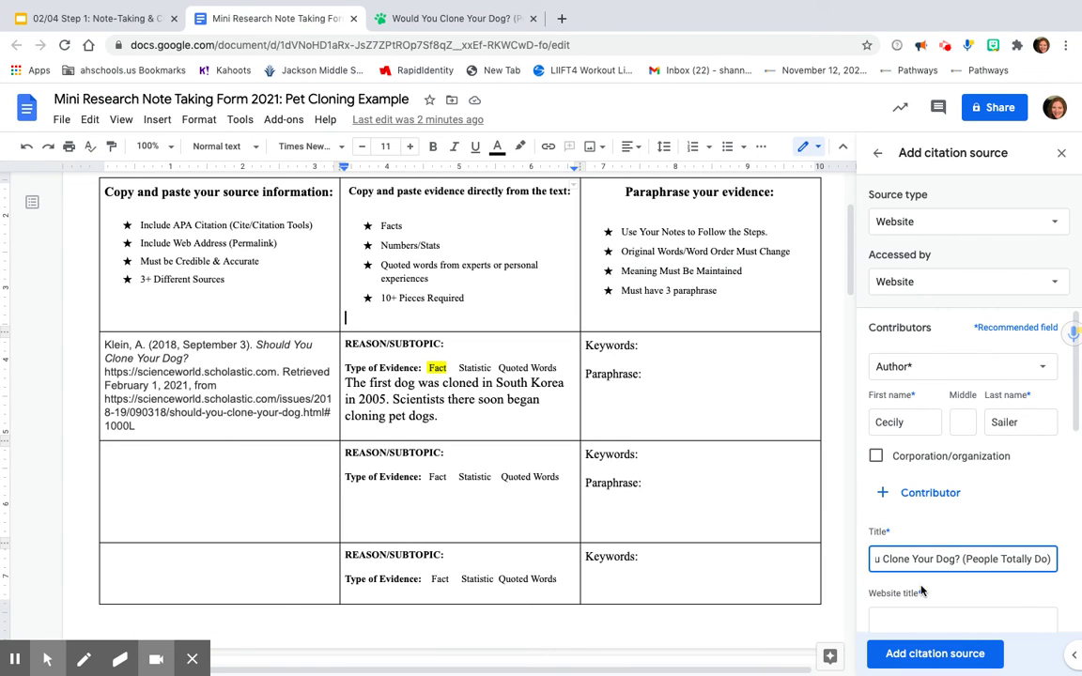
pyautogui.scroll(-1, 921, 590)
pyautogui.click(913, 557)
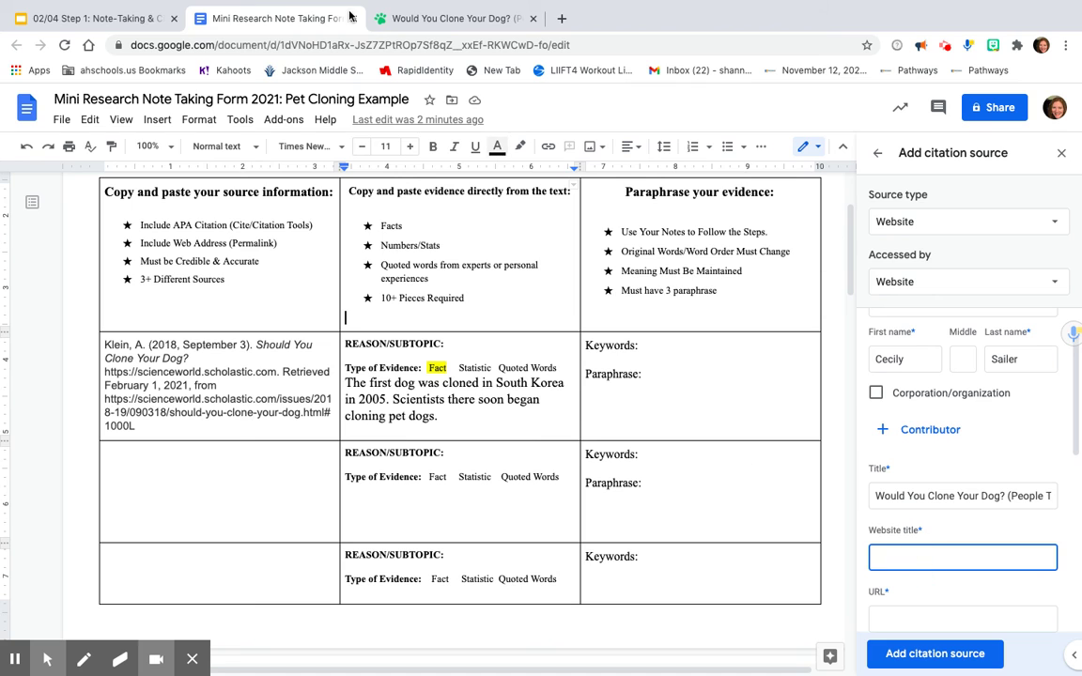
pyautogui.hotkey('ctrl', 'Tab')
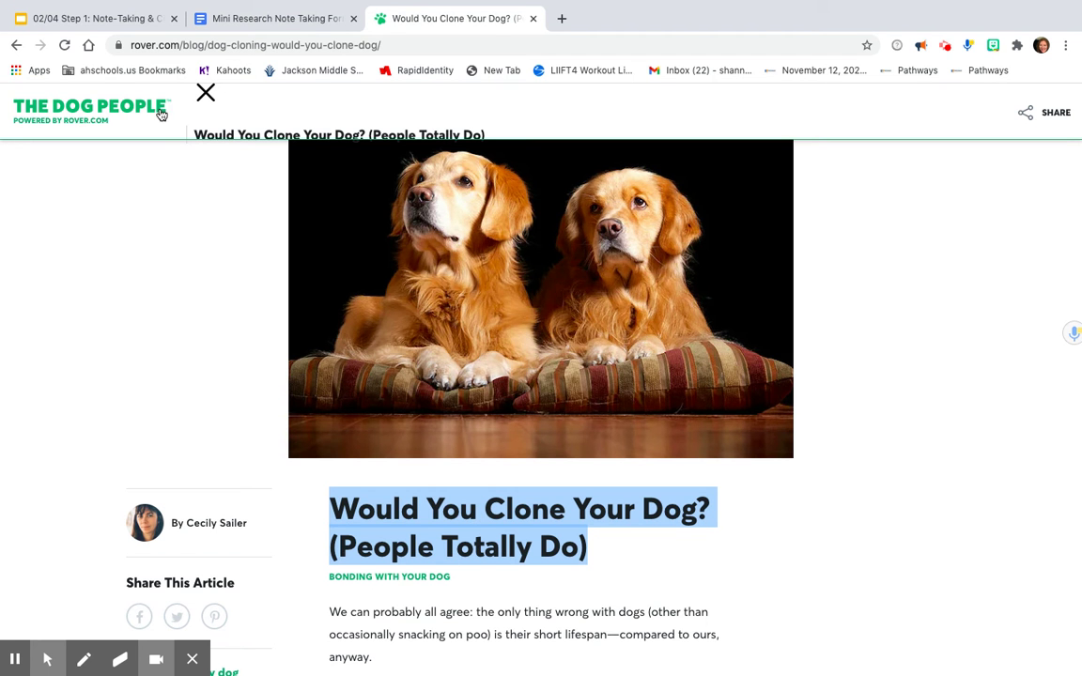
pyautogui.moveTo(178, 46); pyautogui.dragTo(129, 48)
pyautogui.hotkey('ctrl', 'c')
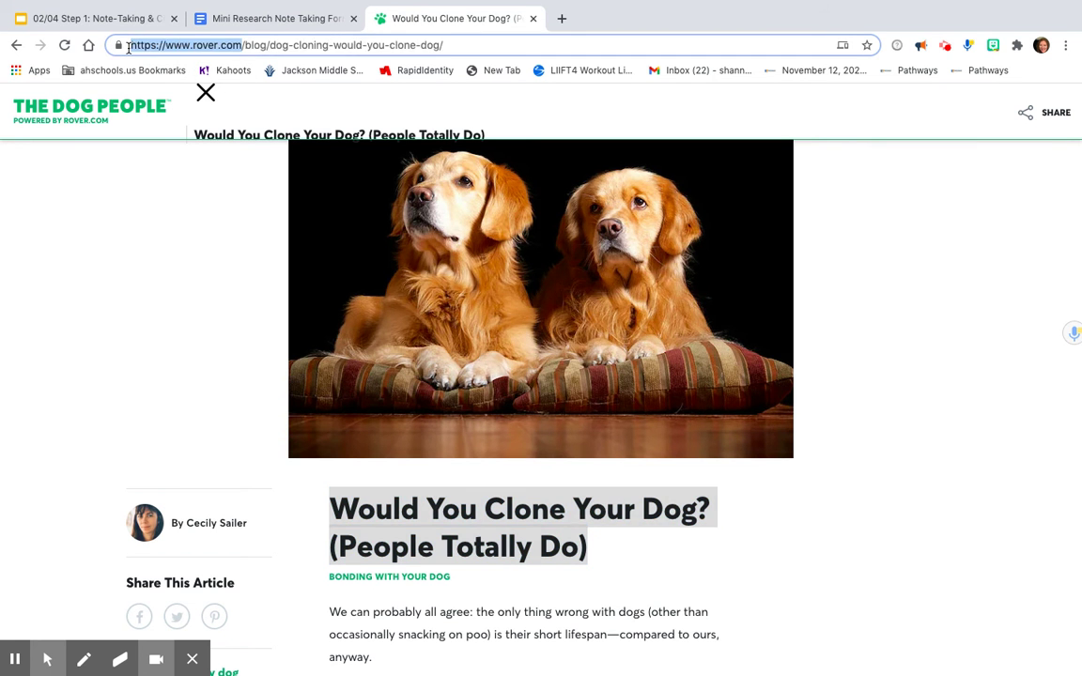
pyautogui.click(249, 18)
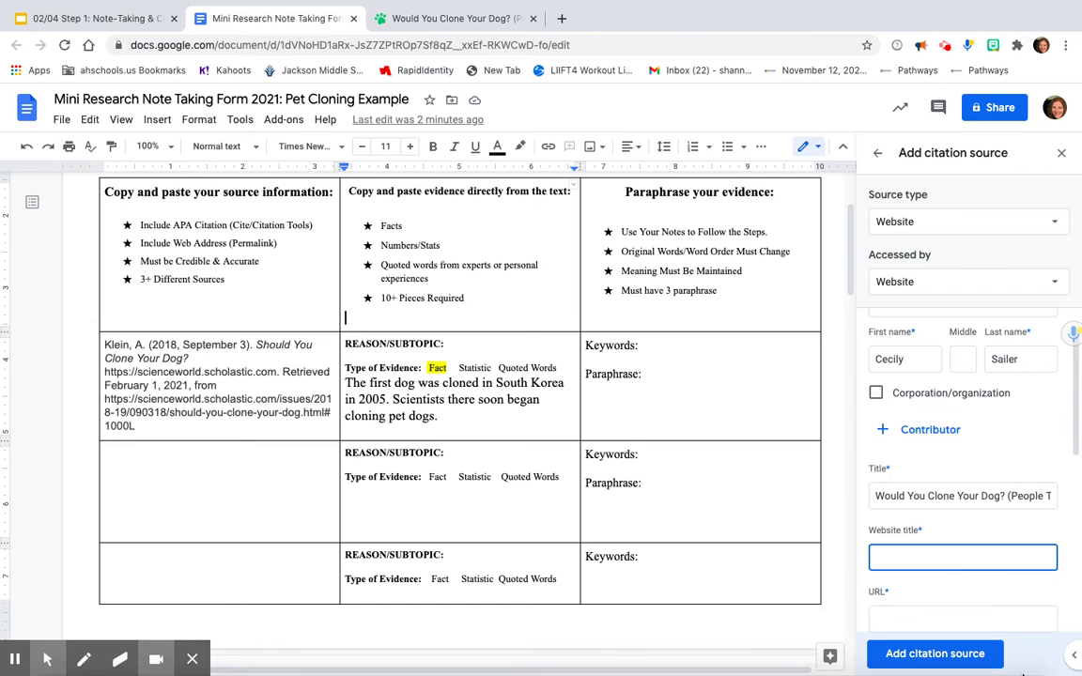
pyautogui.click(970, 562)
pyautogui.hotkey('ctrl', 'v')
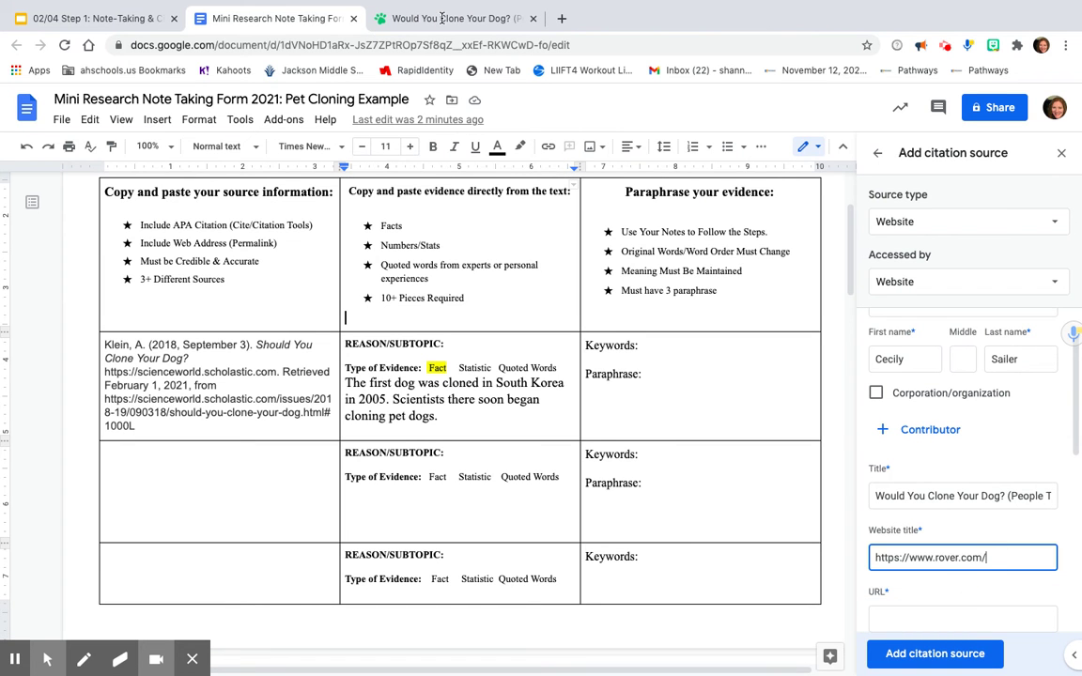
pyautogui.click(374, 18)
pyautogui.moveTo(461, 45); pyautogui.dragTo(94, 42)
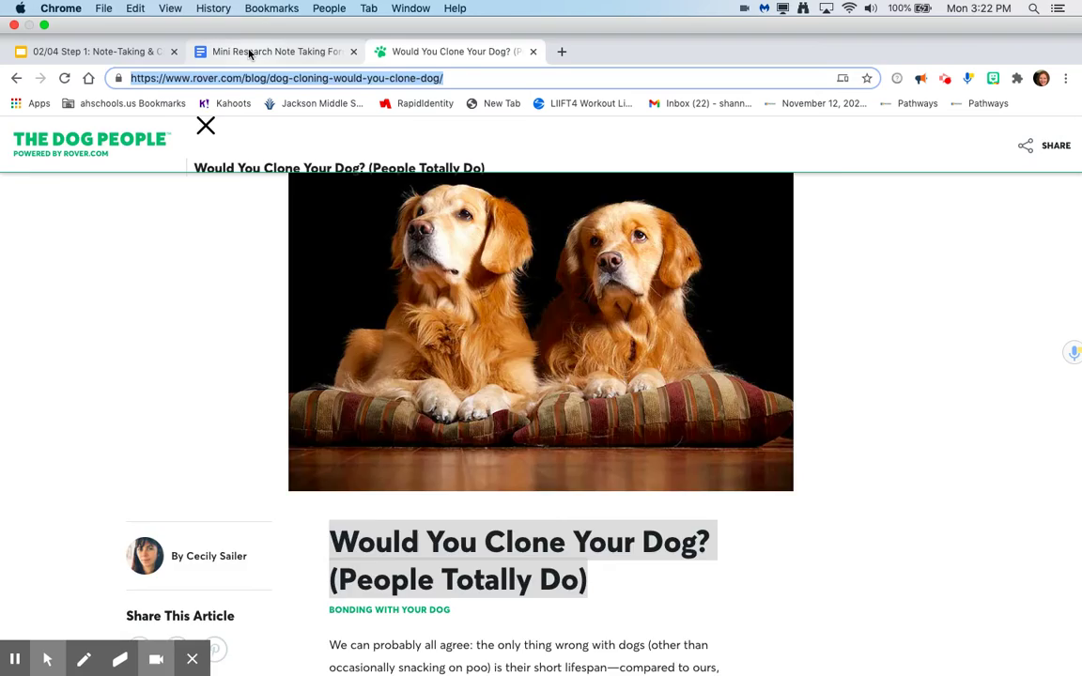
pyautogui.click(249, 53)
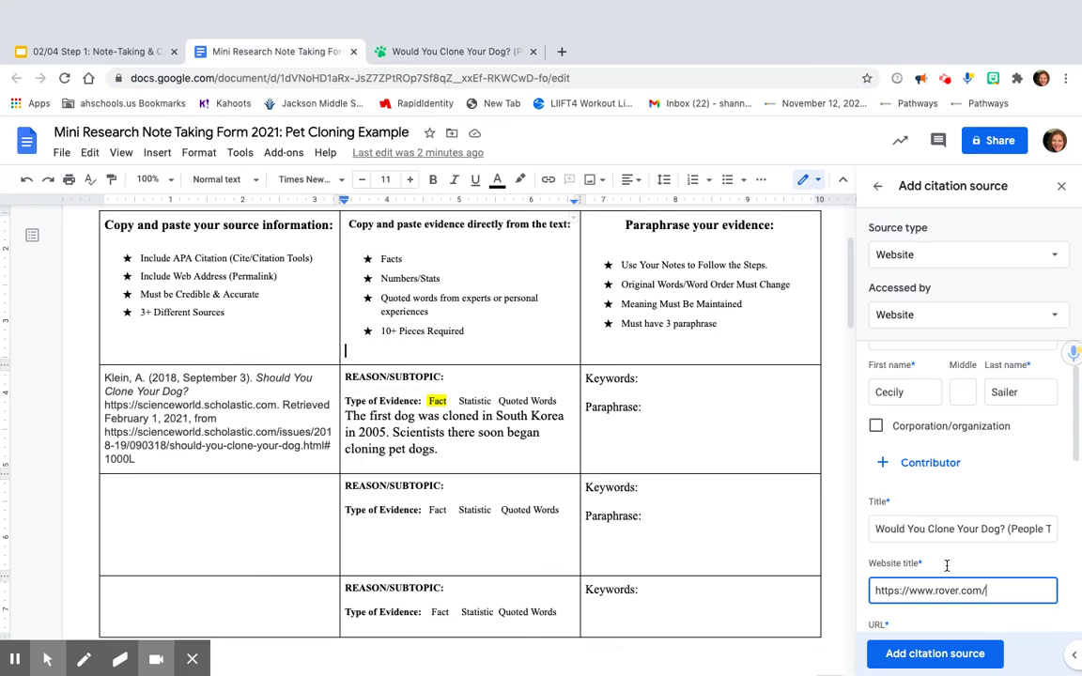
pyautogui.scroll(-2, 929, 573)
pyautogui.click(915, 550)
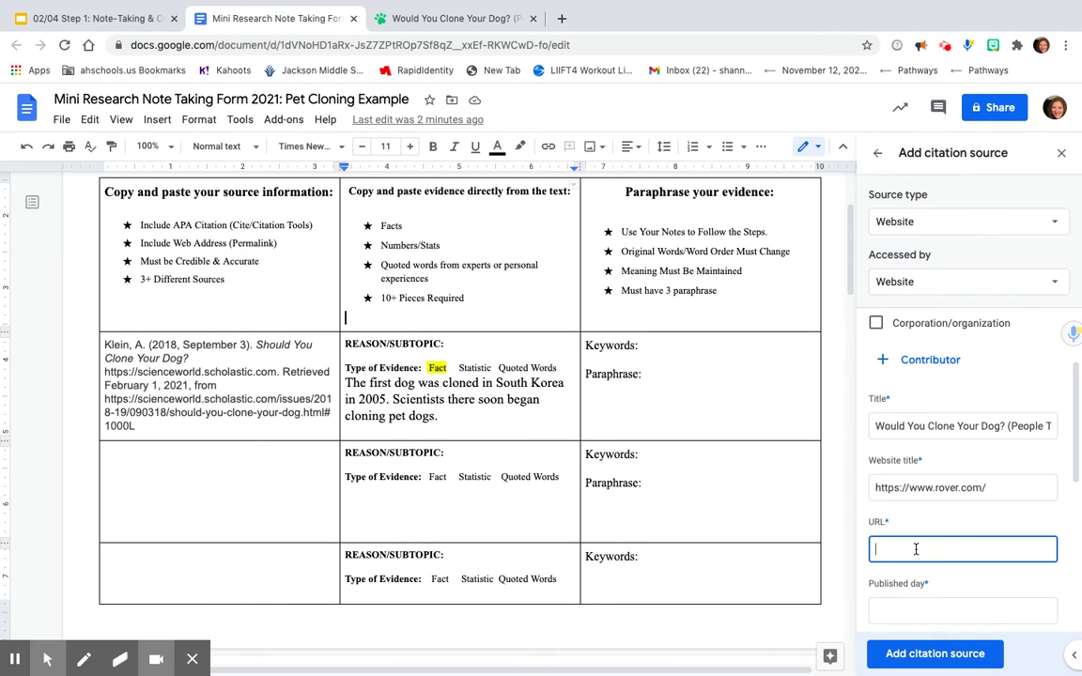
pyautogui.press('super+v')
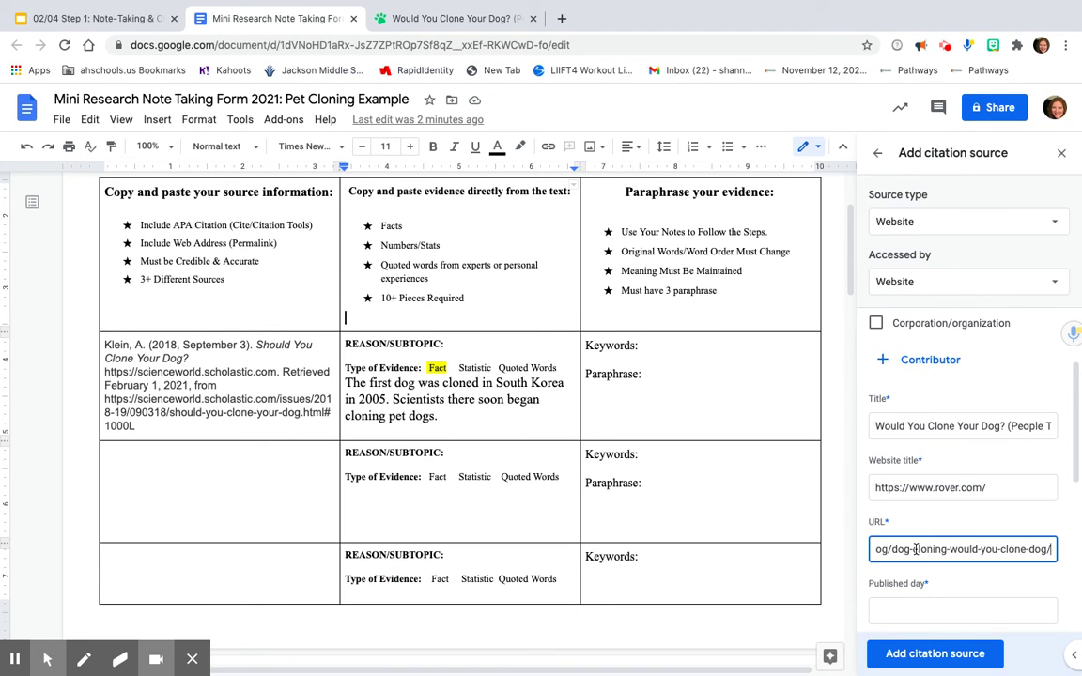
# Enter Unknown for the citation's published day, published month and published year
pyautogui.click(898, 614)
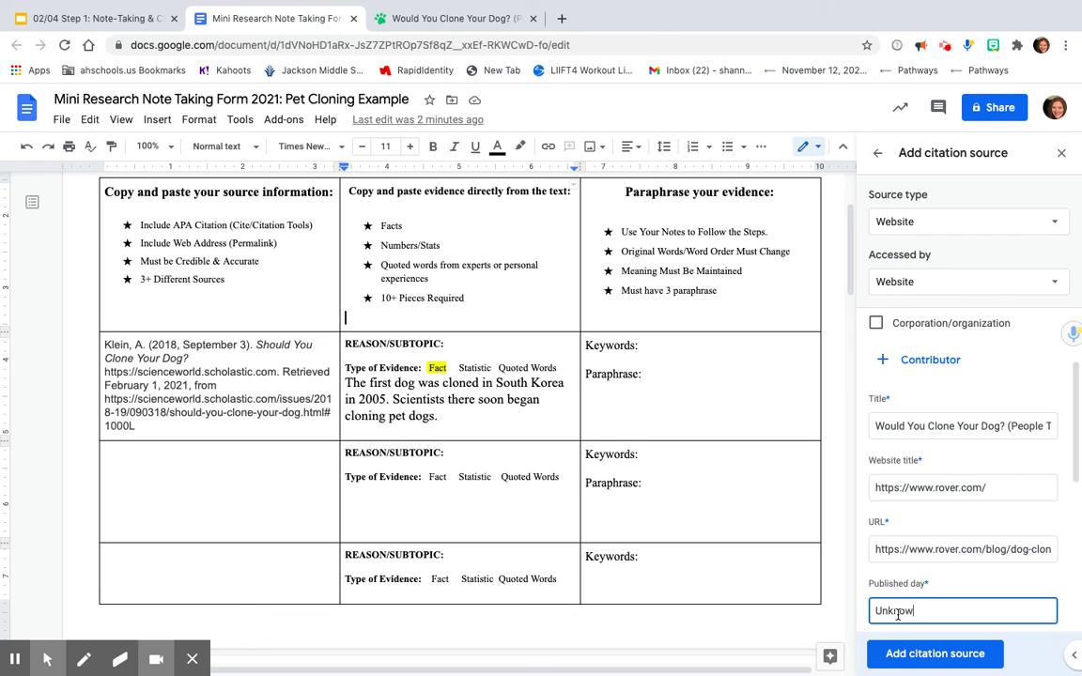
pyautogui.scroll(-2, 899, 615)
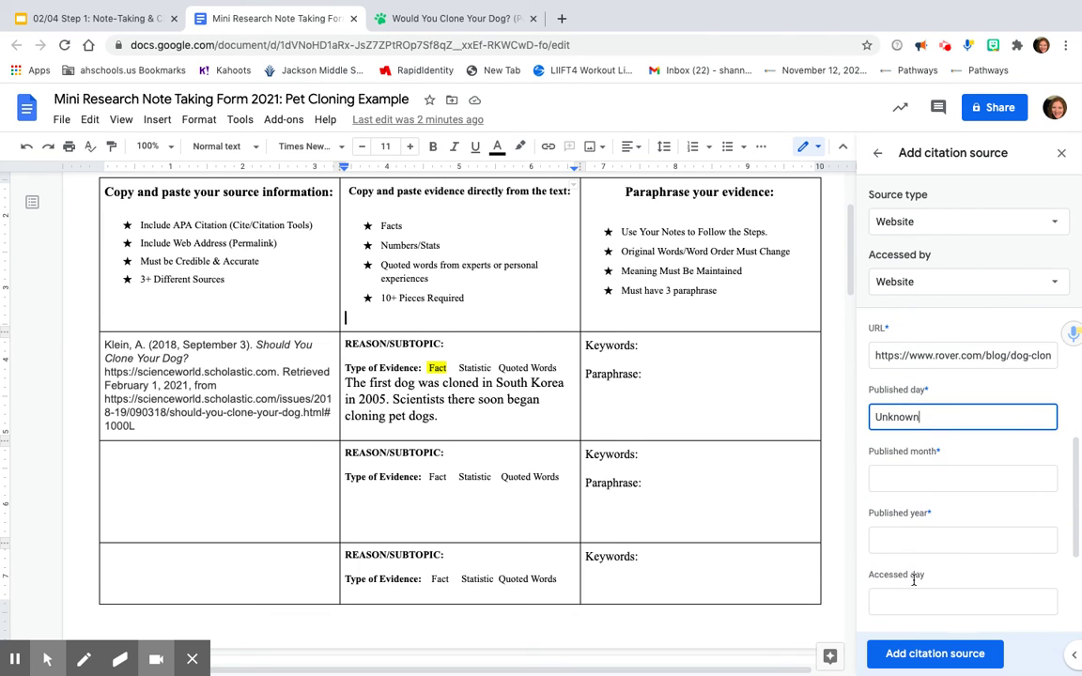
pyautogui.click(927, 479)
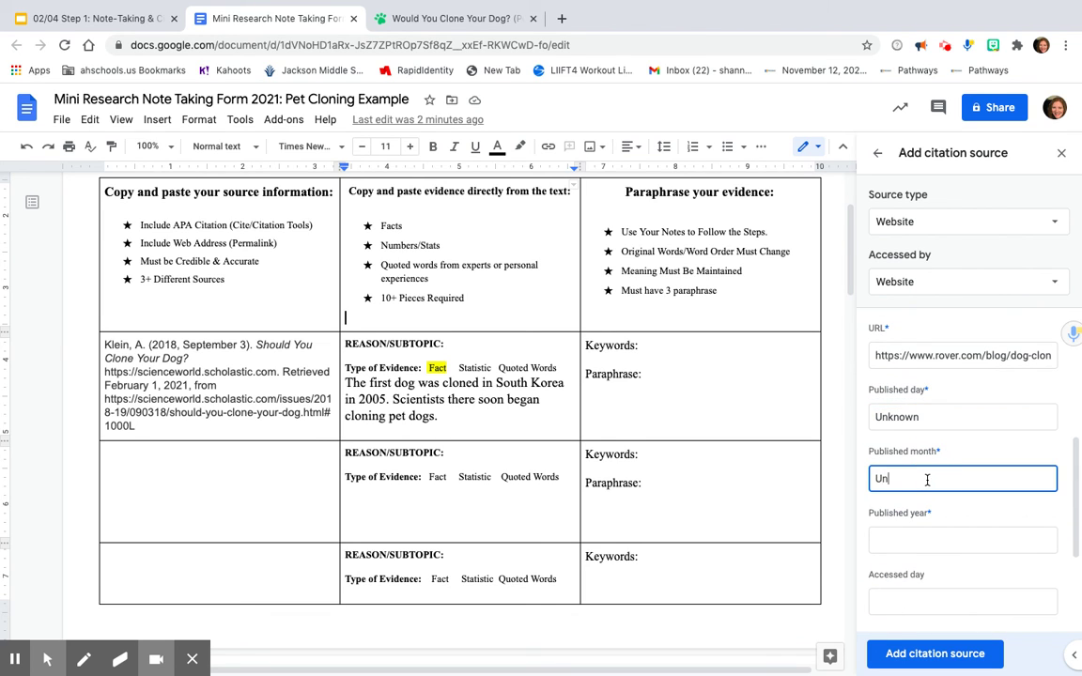
pyautogui.click(912, 543)
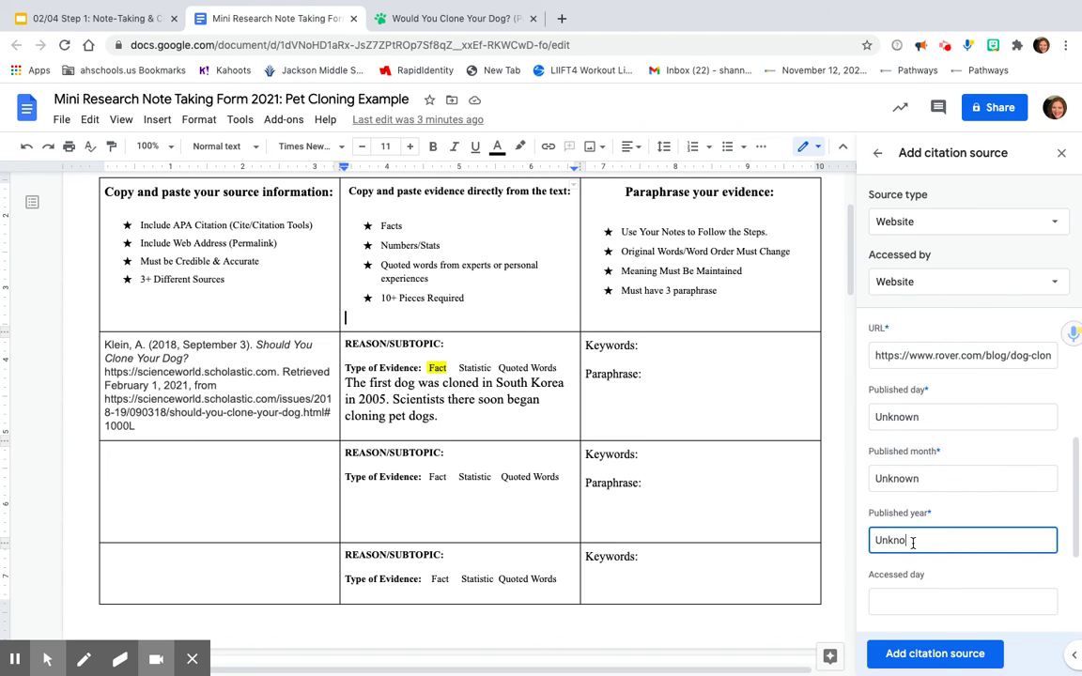
# Set the citation's access date to day 1, month February, year 2021, and add the source to the citation list
pyautogui.scroll(-1, 913, 543)
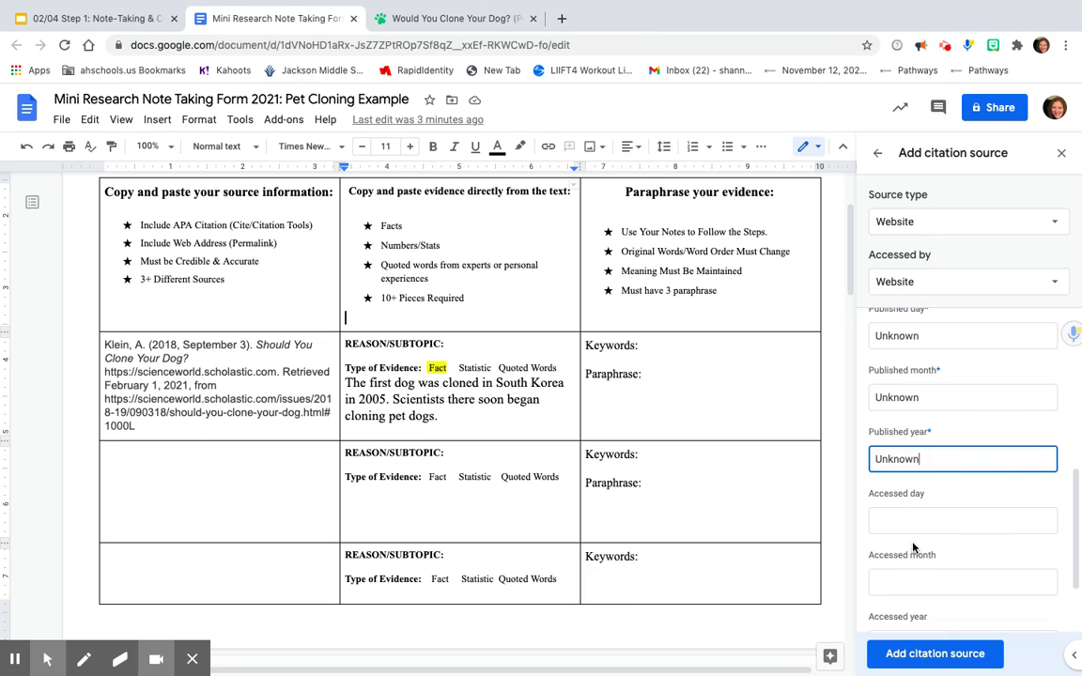
pyautogui.click(908, 523)
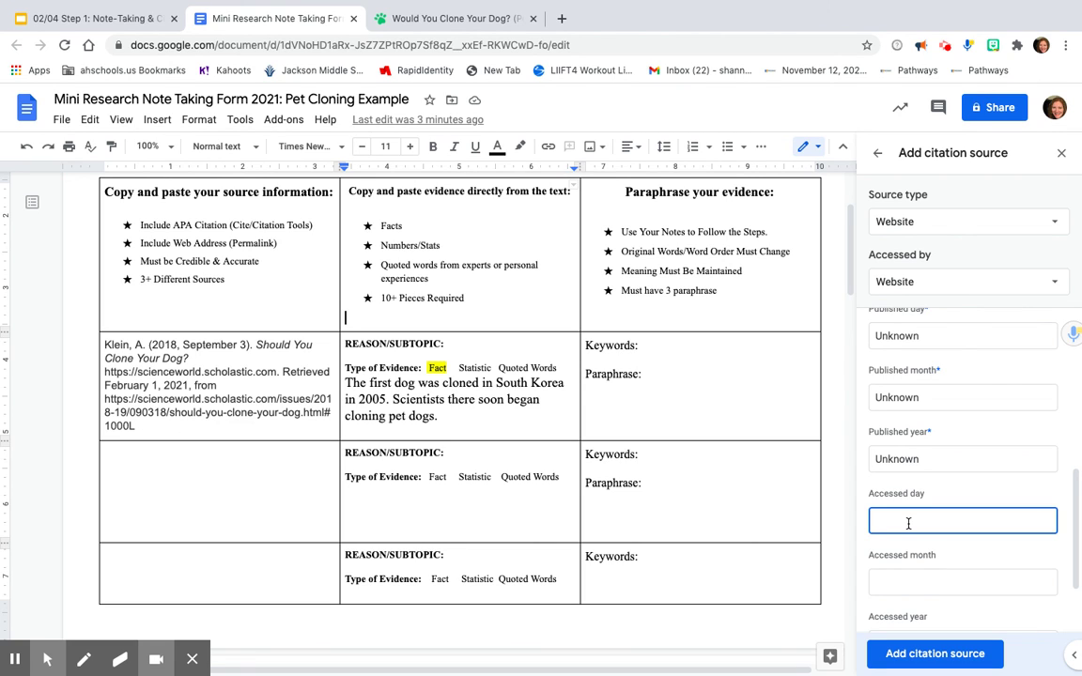
pyautogui.write('1')
pyautogui.scroll(-2, 908, 521)
pyautogui.click(910, 489)
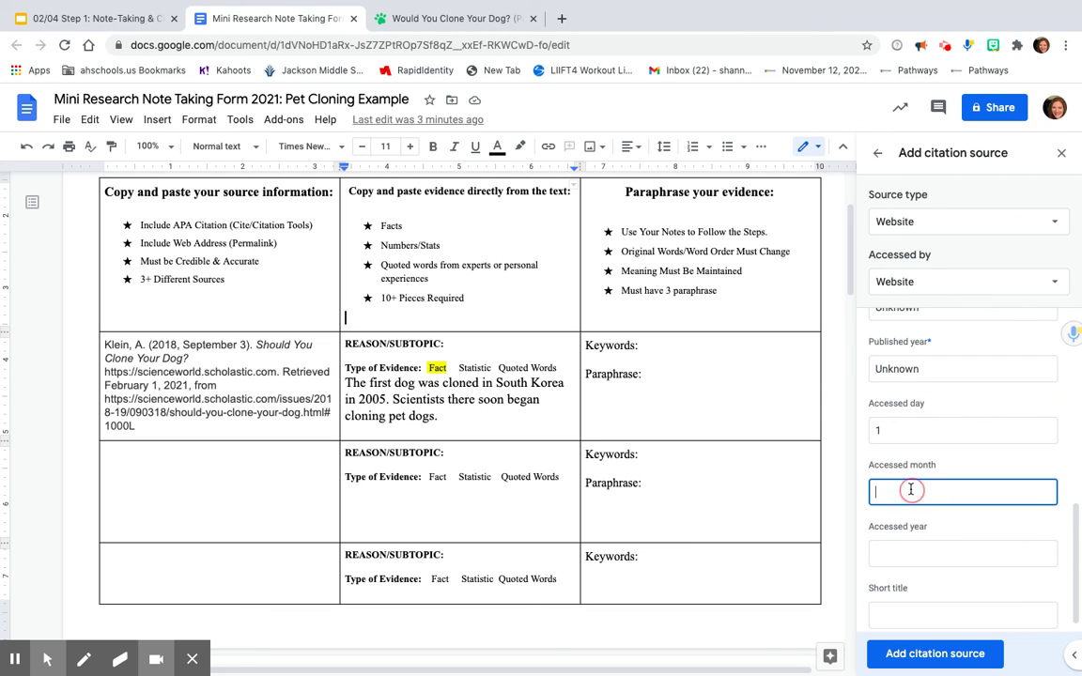
pyautogui.write('February')
pyautogui.press('Tab')
pyautogui.write('20121')
pyautogui.scroll(-1, 906, 573)
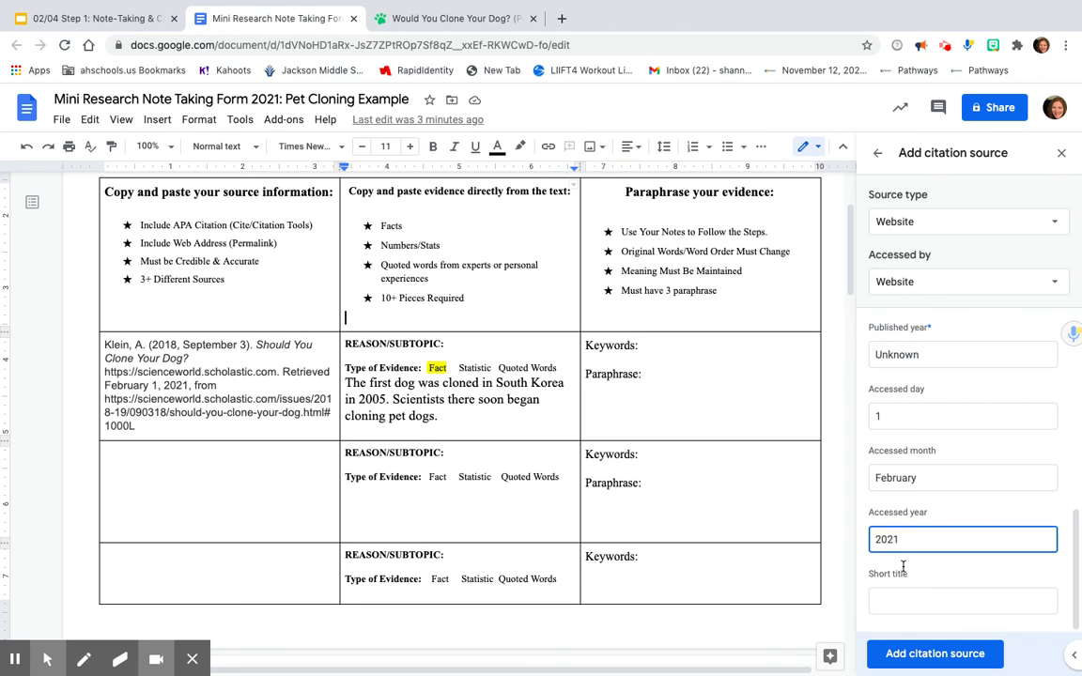
pyautogui.click(909, 656)
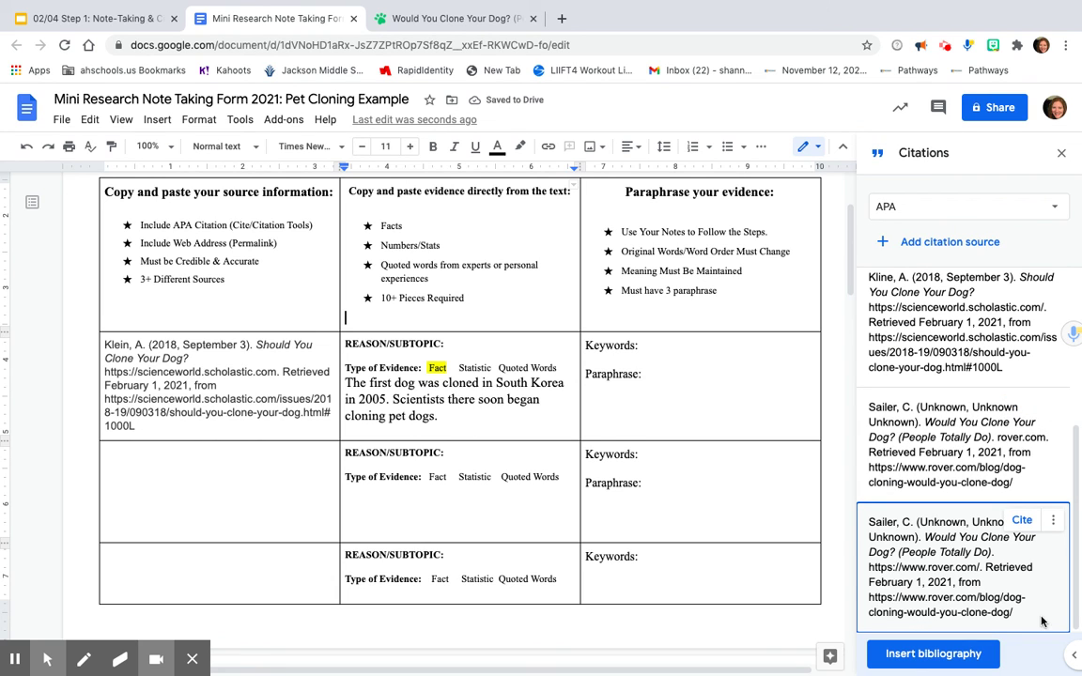
# Copy the newly added rover.com citation into the source information cell of the form's second evidence row
pyautogui.moveTo(1010, 611); pyautogui.dragTo(868, 522)
pyautogui.hotkey('ctrl', 'c')
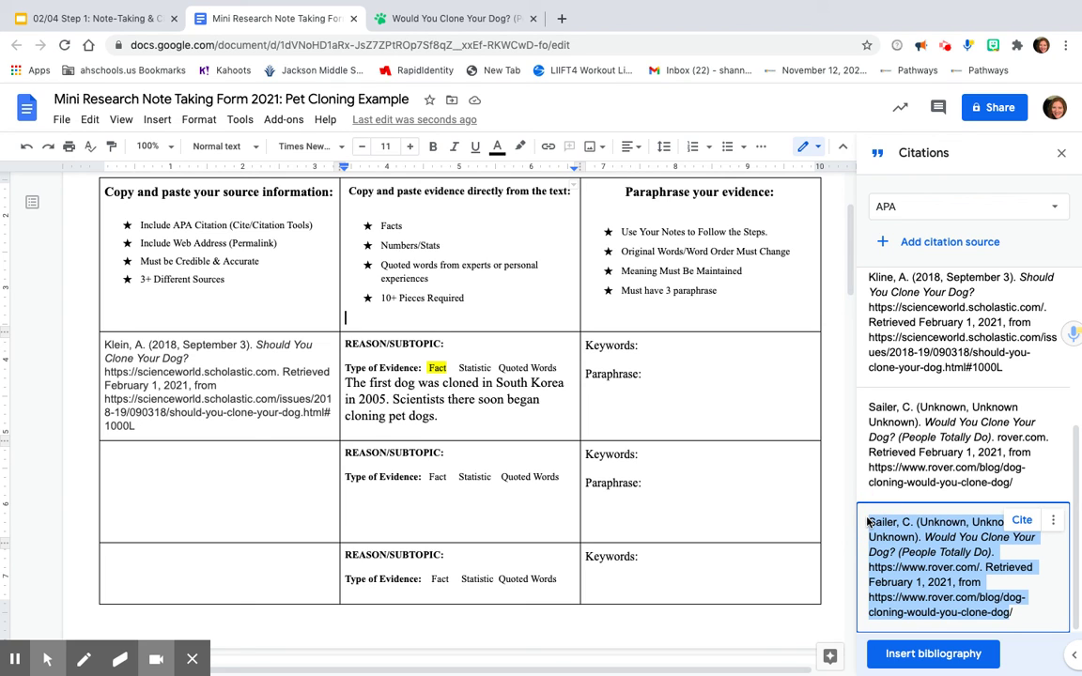
pyautogui.click(132, 474)
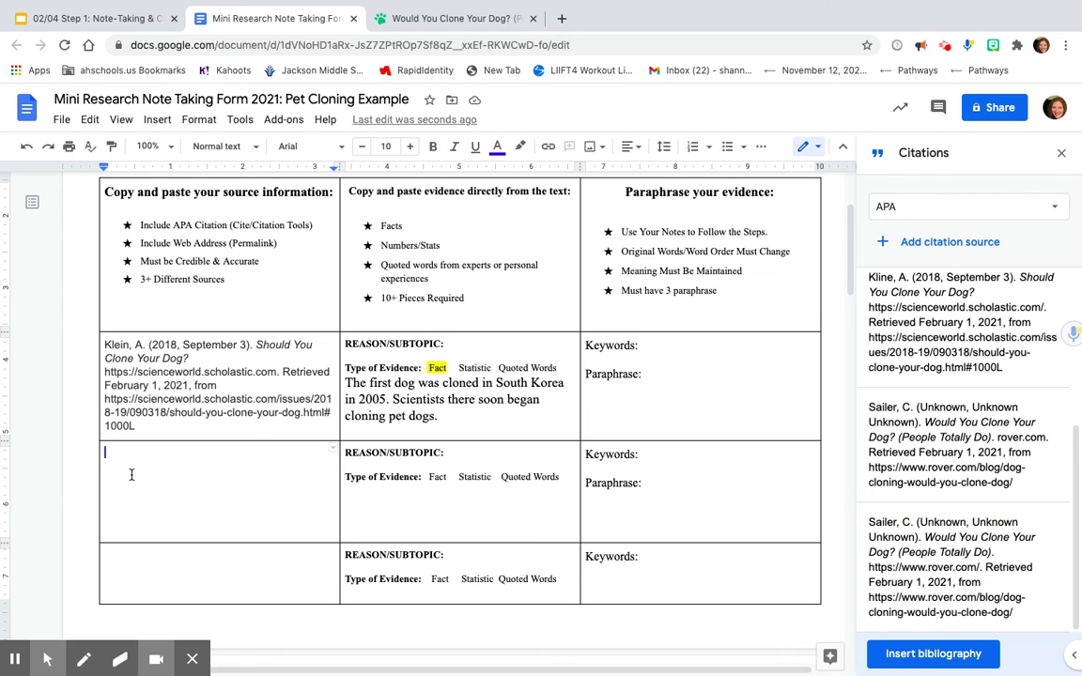
pyautogui.hotkey('ctrl', 'v')
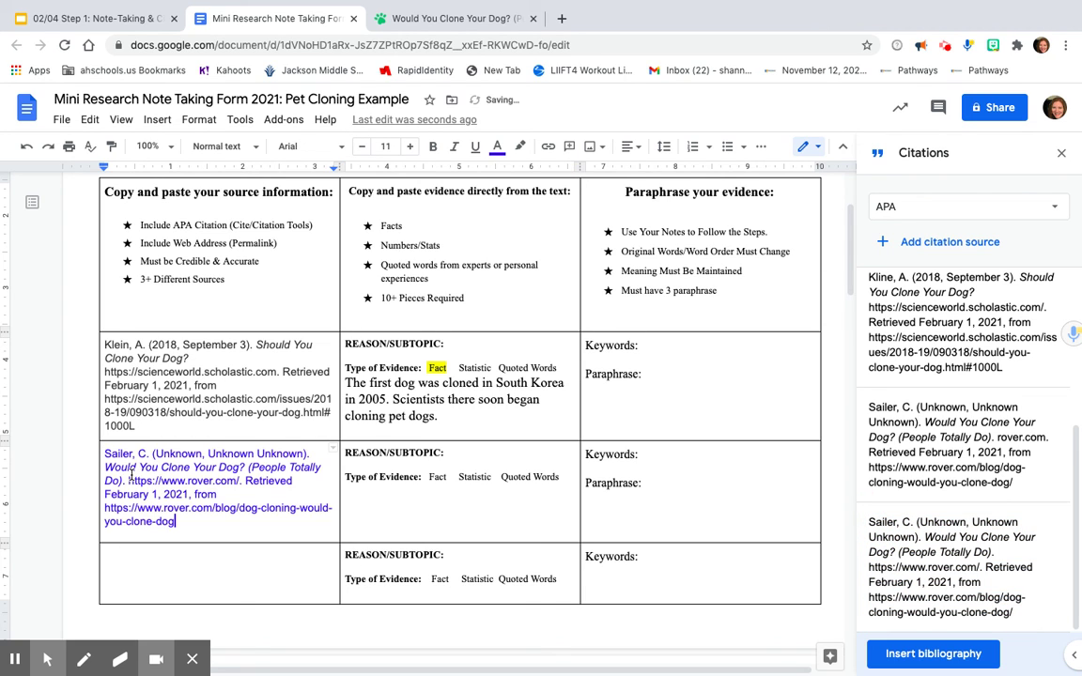
pyautogui.click(367, 498)
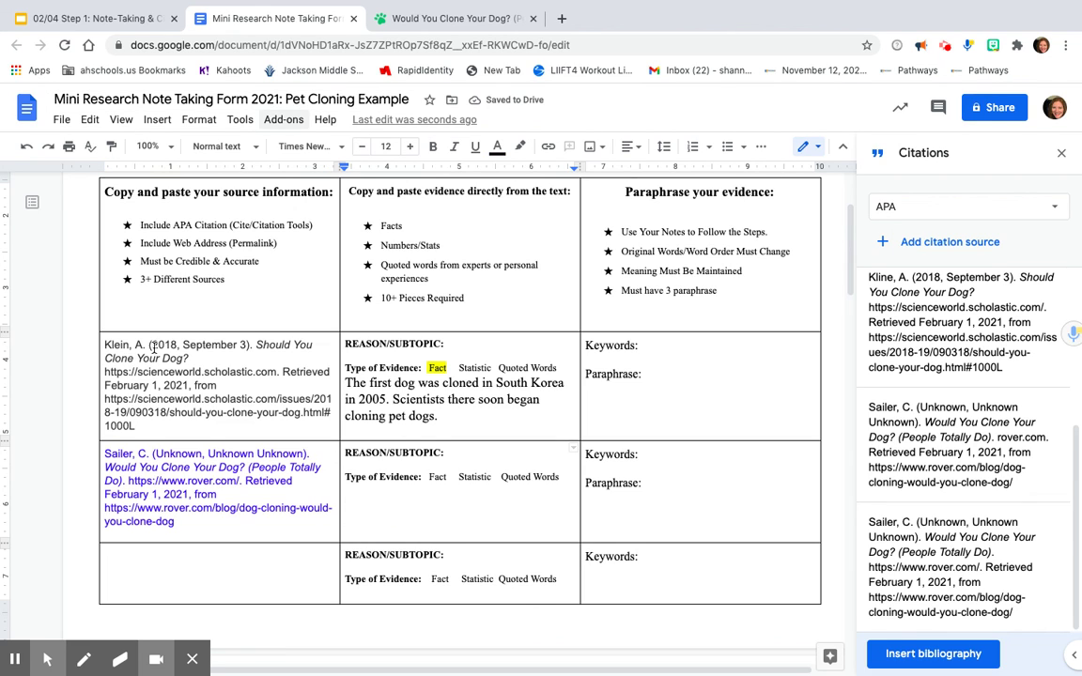
pyautogui.click(945, 50)
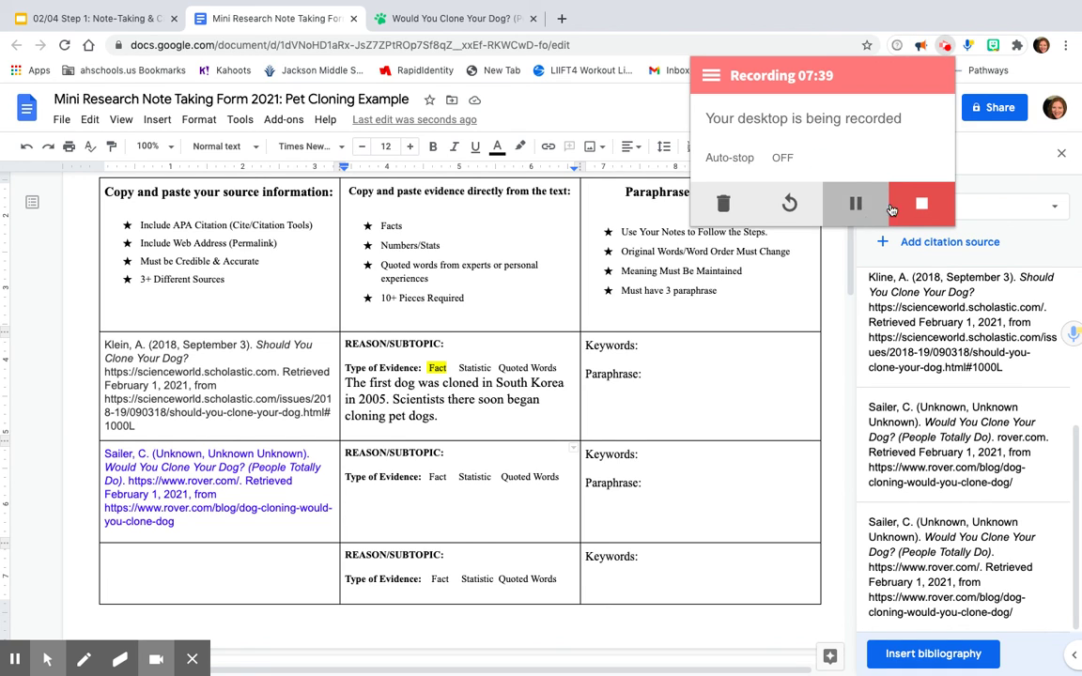